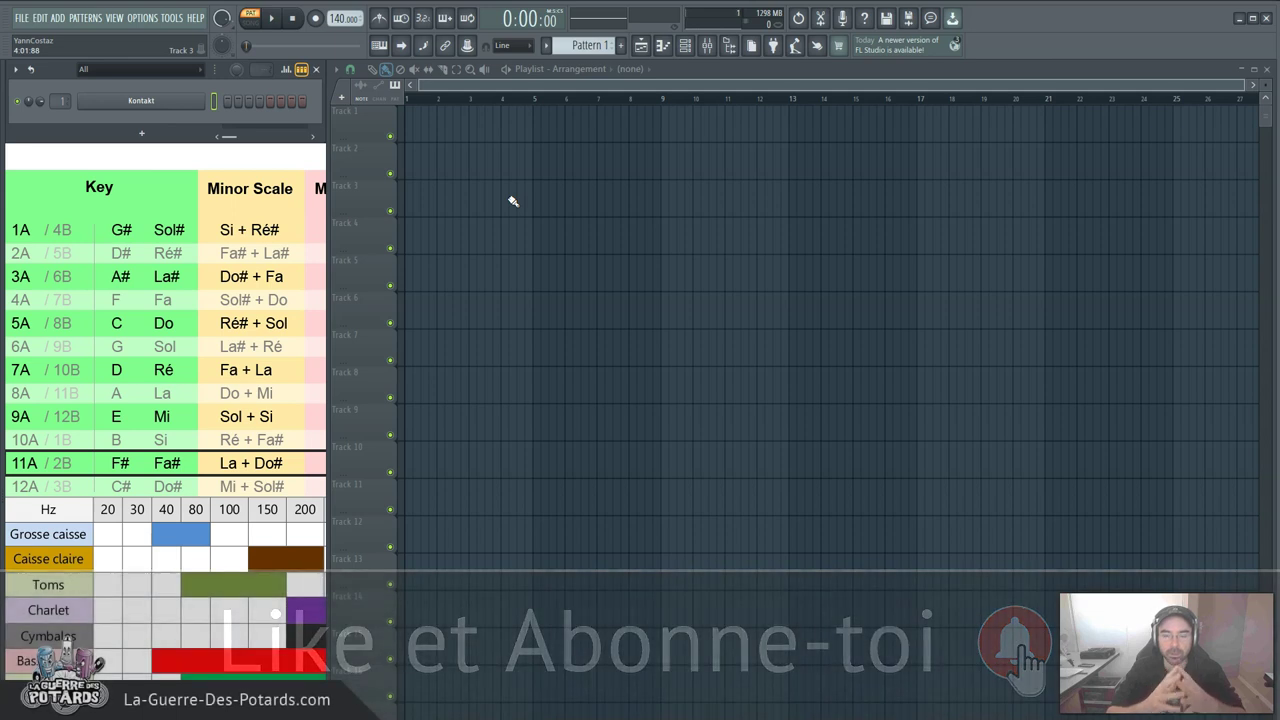
# - Open the Kontakt channel's plugin window and reposition it over the playlist
pyautogui.click(125, 100)
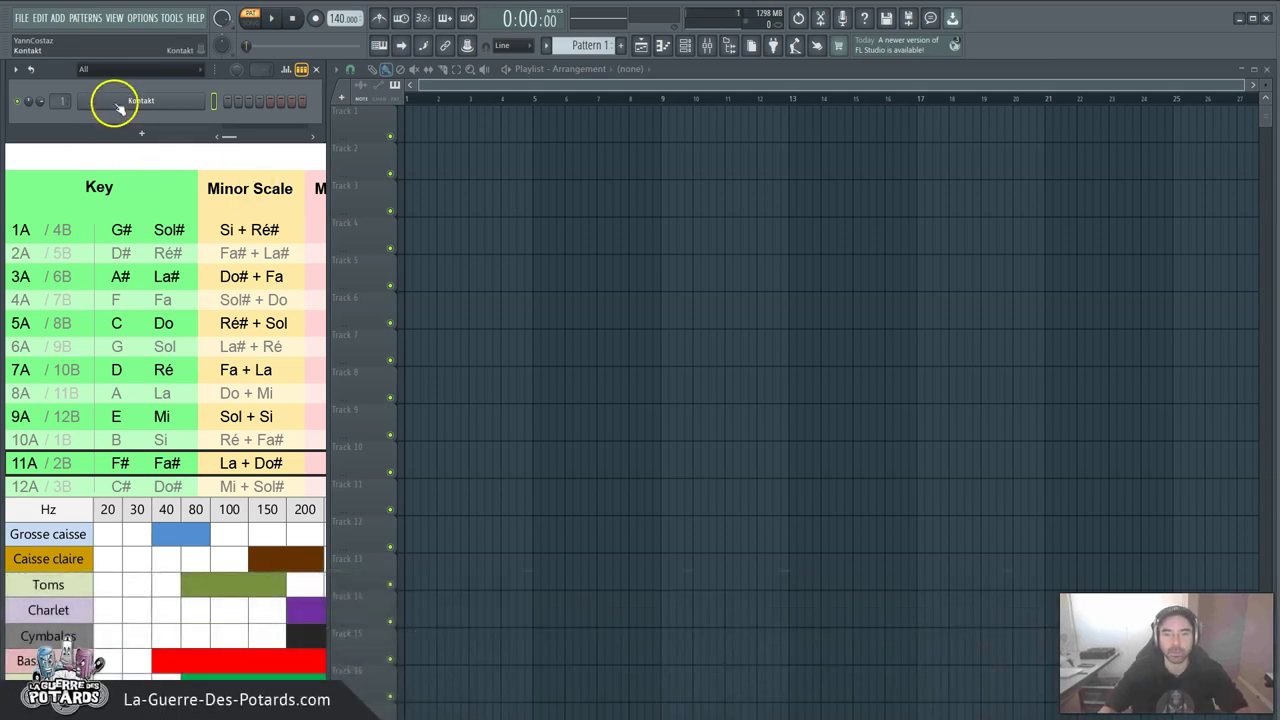
pyautogui.click(620, 128)
pyautogui.moveTo(620, 71); pyautogui.dragTo(659, 75)
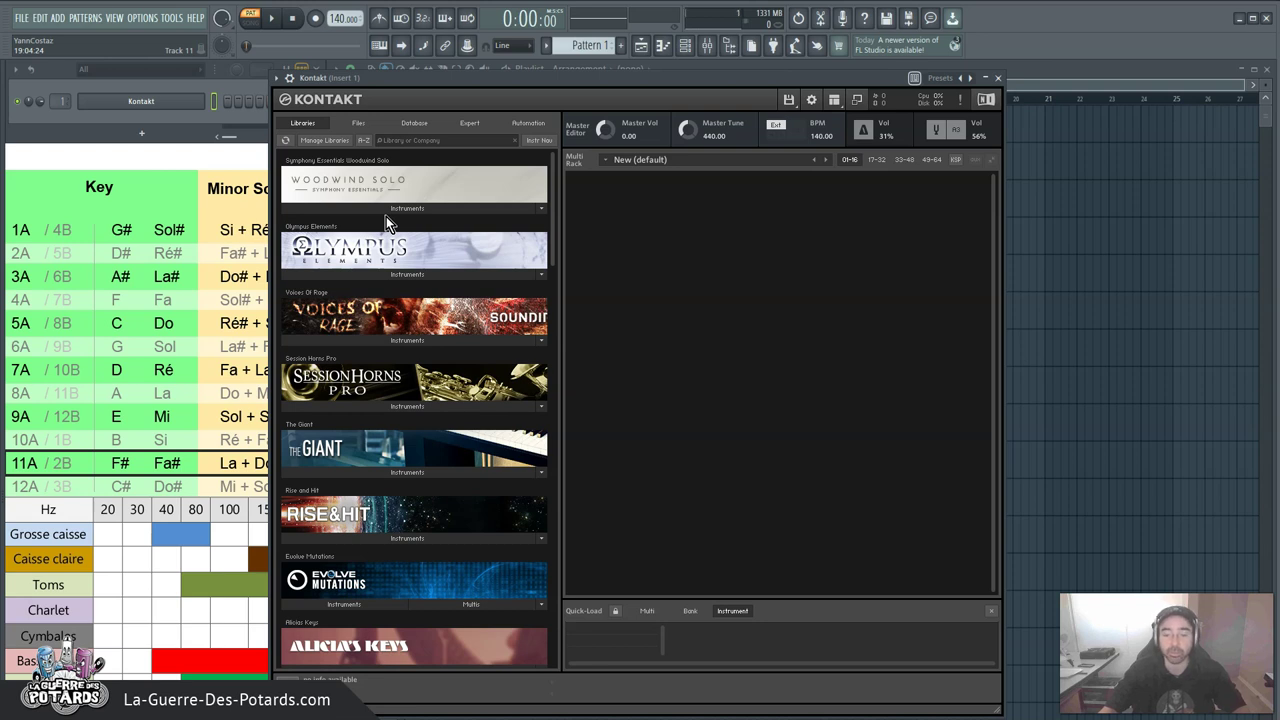
# - Look through the whole list of installed Kontakt libraries and return to its beginning
pyautogui.scroll(-10, 383, 434)
pyautogui.scroll(-5, 345, 440)
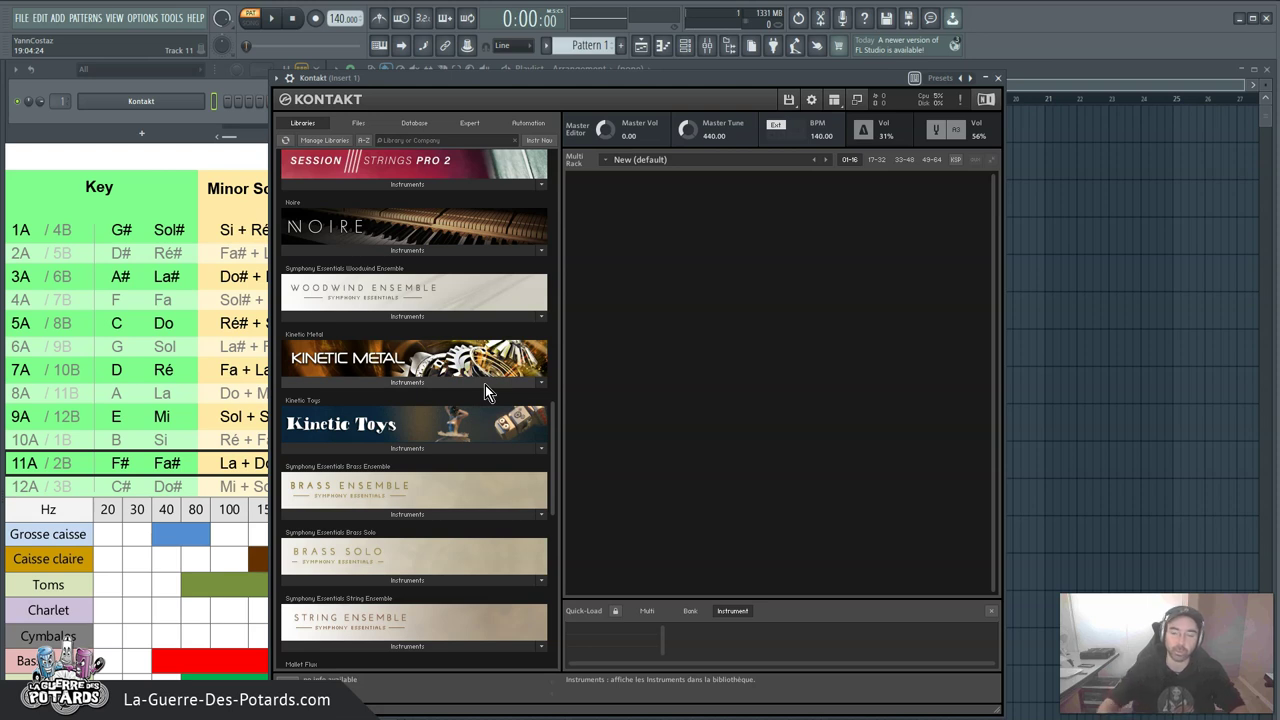
pyautogui.scroll(-6, 485, 385)
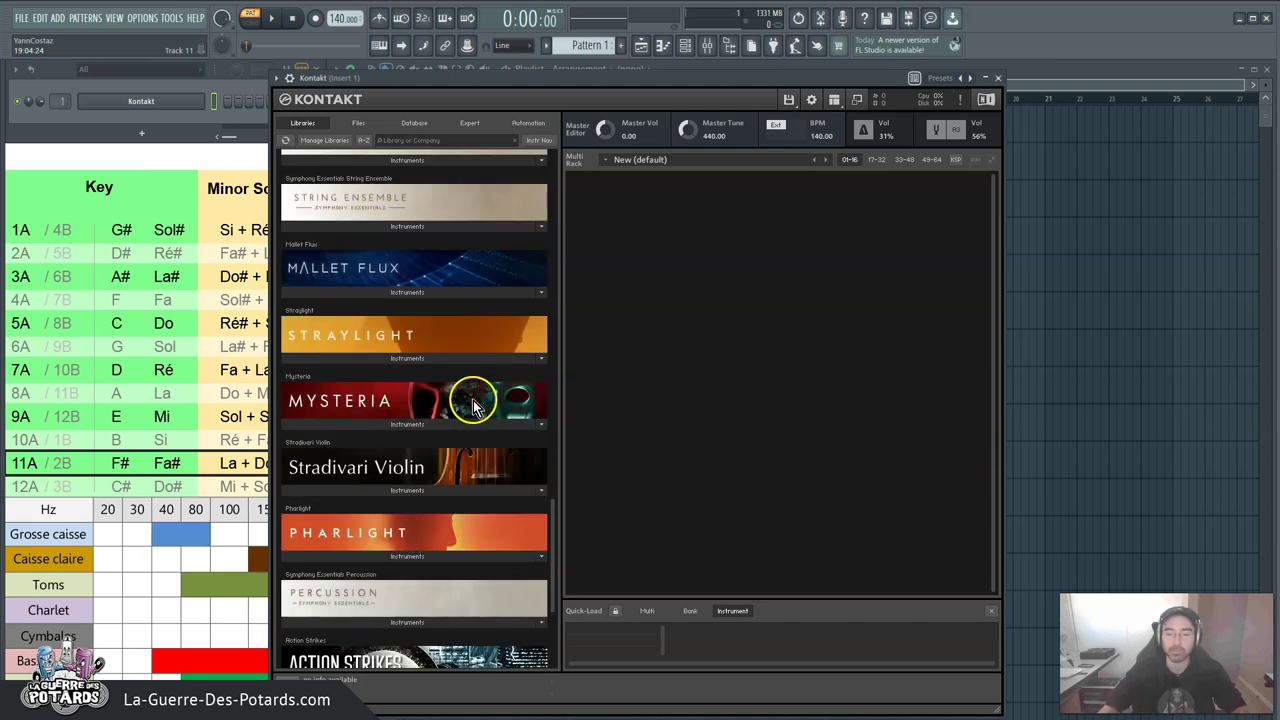
pyautogui.scroll(-3, 452, 395)
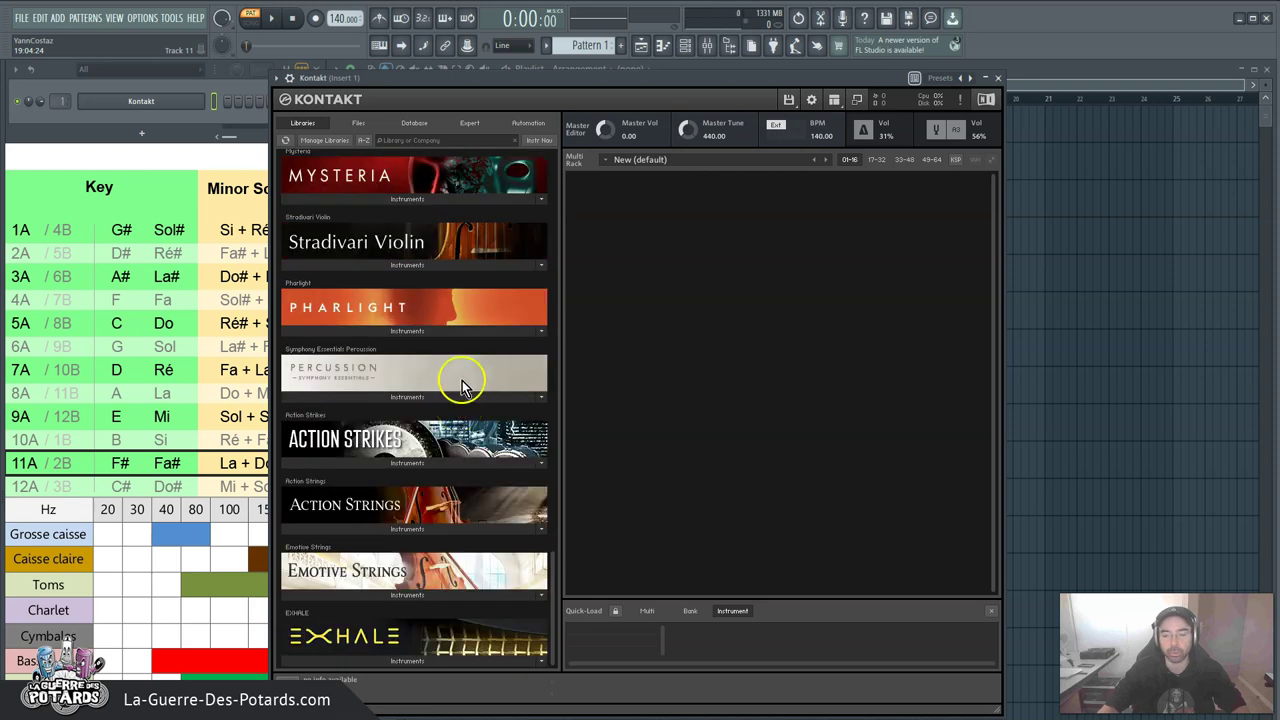
pyautogui.scroll(4, 455, 405)
pyautogui.scroll(15, 450, 418)
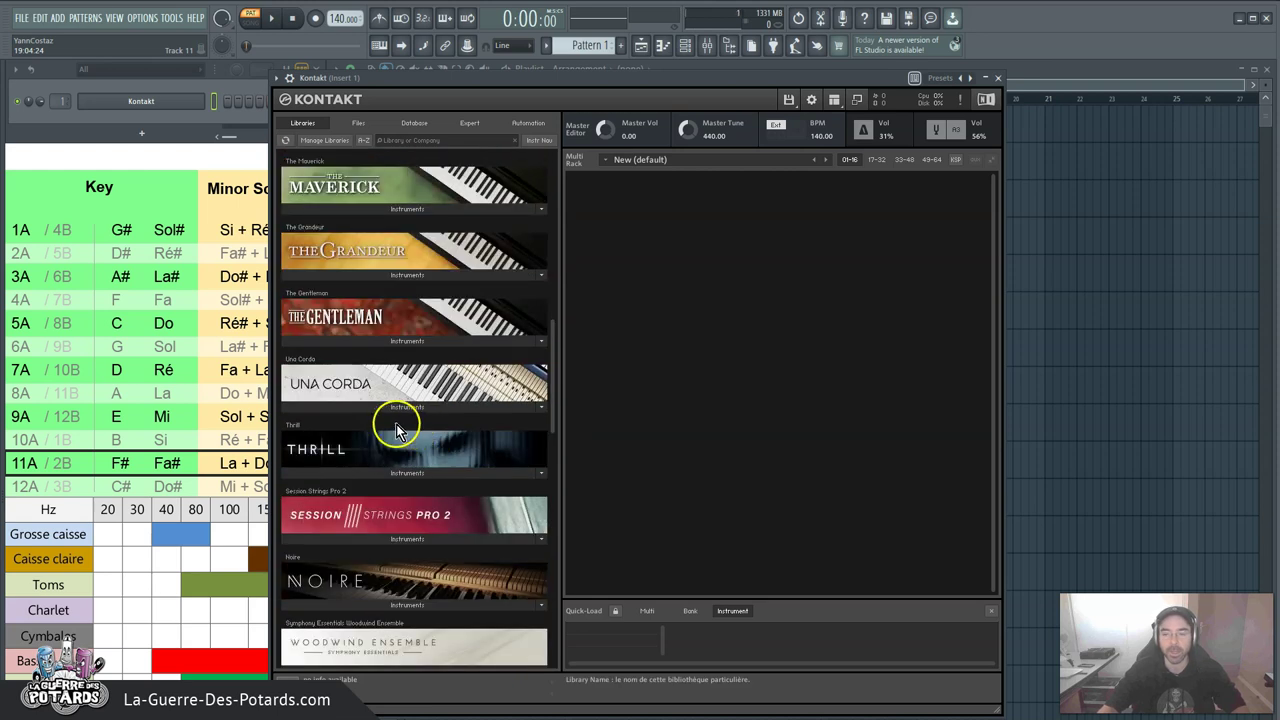
pyautogui.scroll(4, 413, 428)
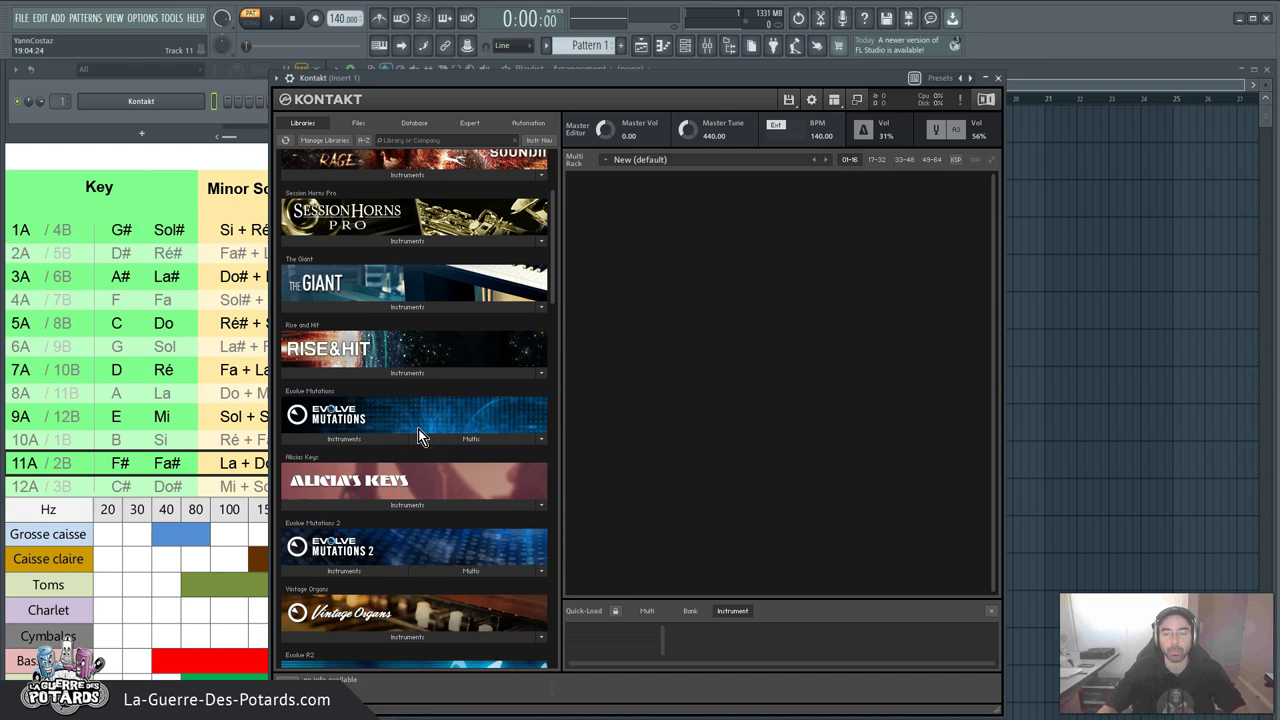
pyautogui.scroll(3, 420, 458)
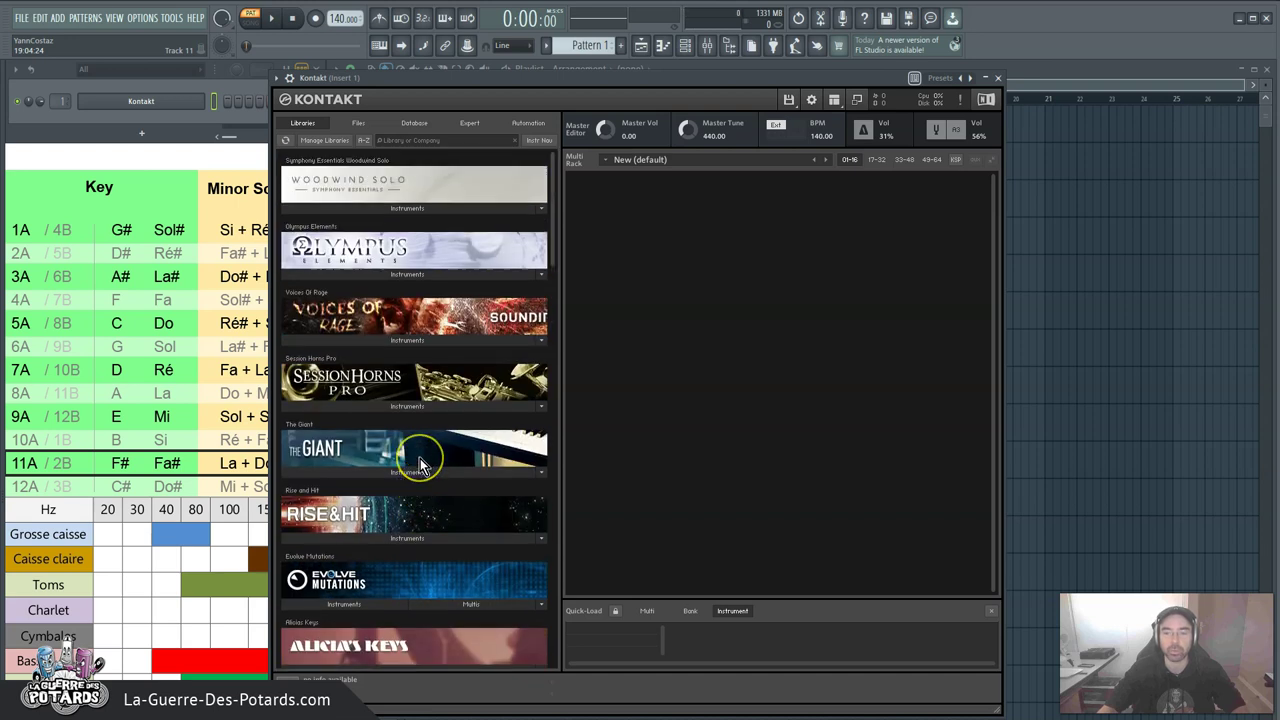
# - Load Olympus Elements Legato Ensemble.nki from the True Legato folder of the Olympus Elements library, and collapse that library's instrument list
pyautogui.click(401, 468)
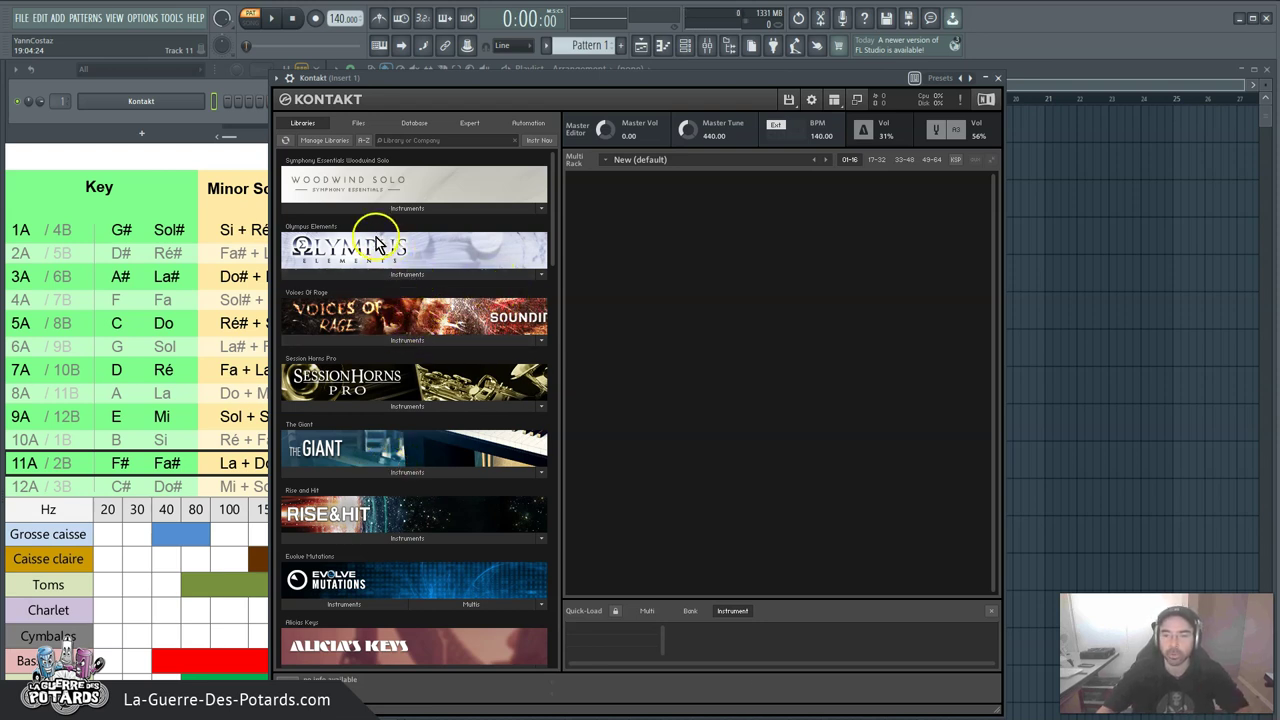
pyautogui.click(405, 274)
pyautogui.doubleClick(335, 304)
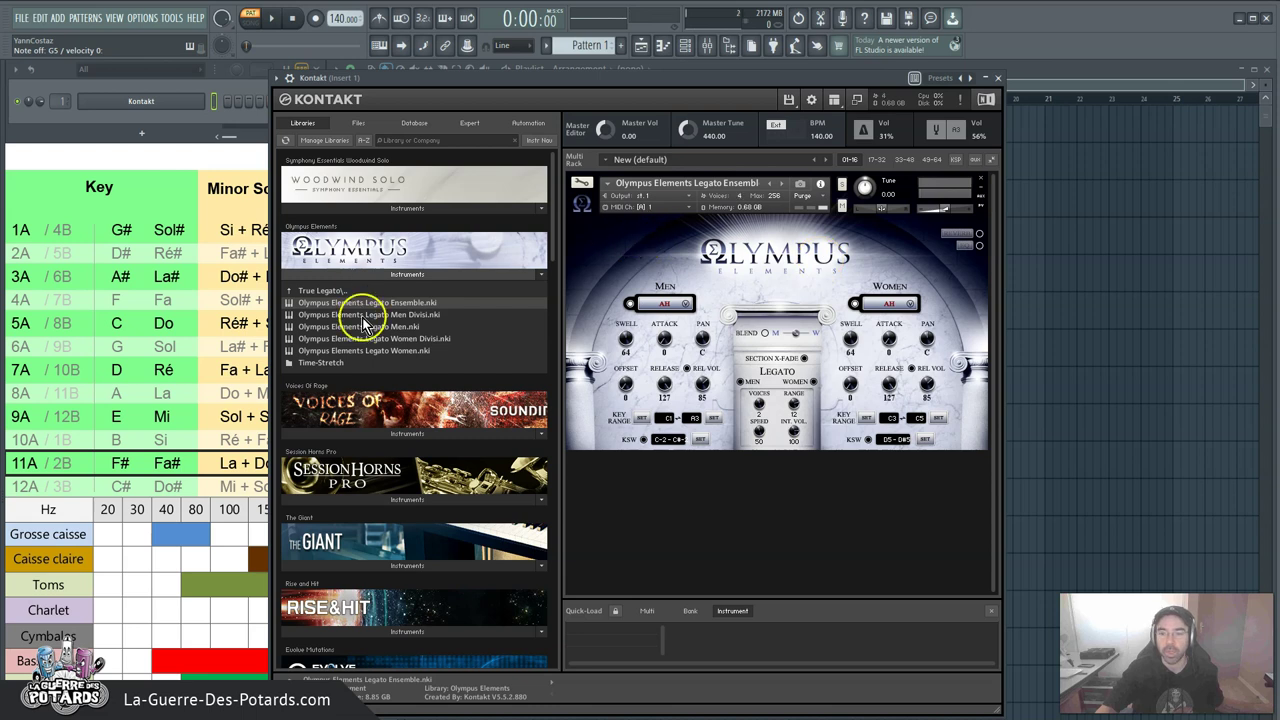
pyautogui.click(405, 273)
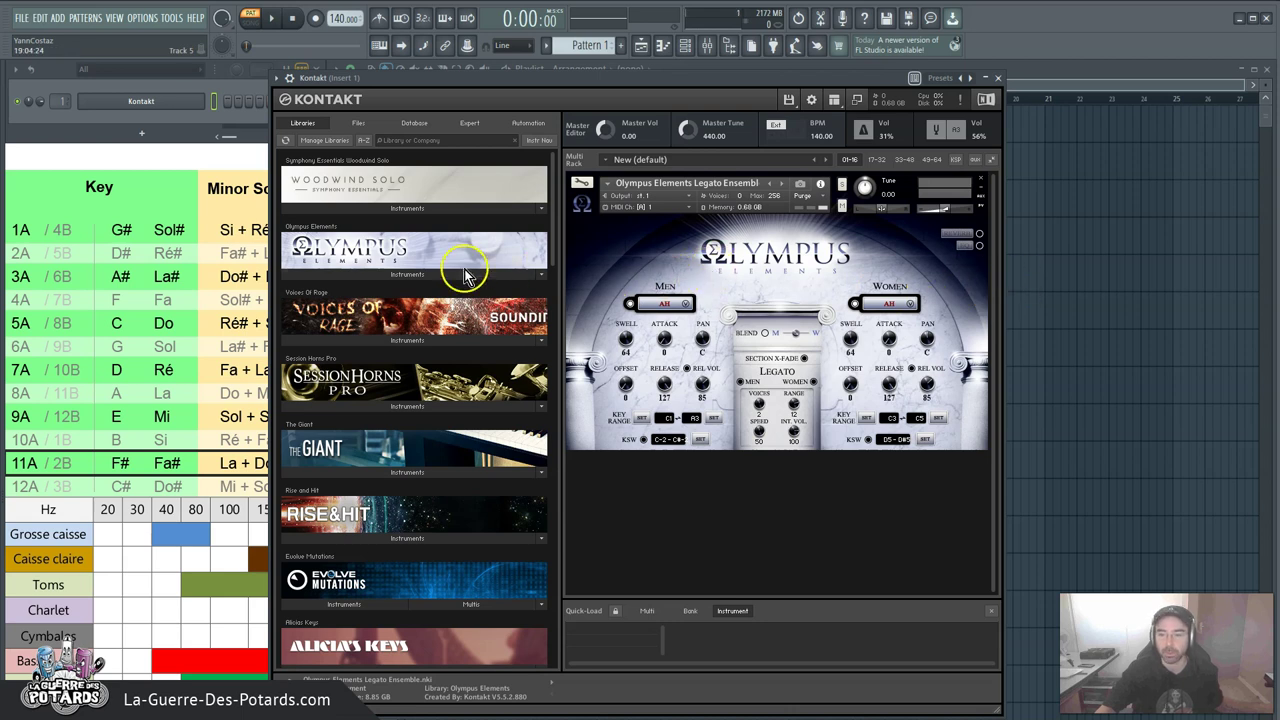
# - Add Violins - Modern.nki from the Session Strings Pro 2 library to the rack and look over both loaded instruments
pyautogui.scroll(-5, 450, 316)
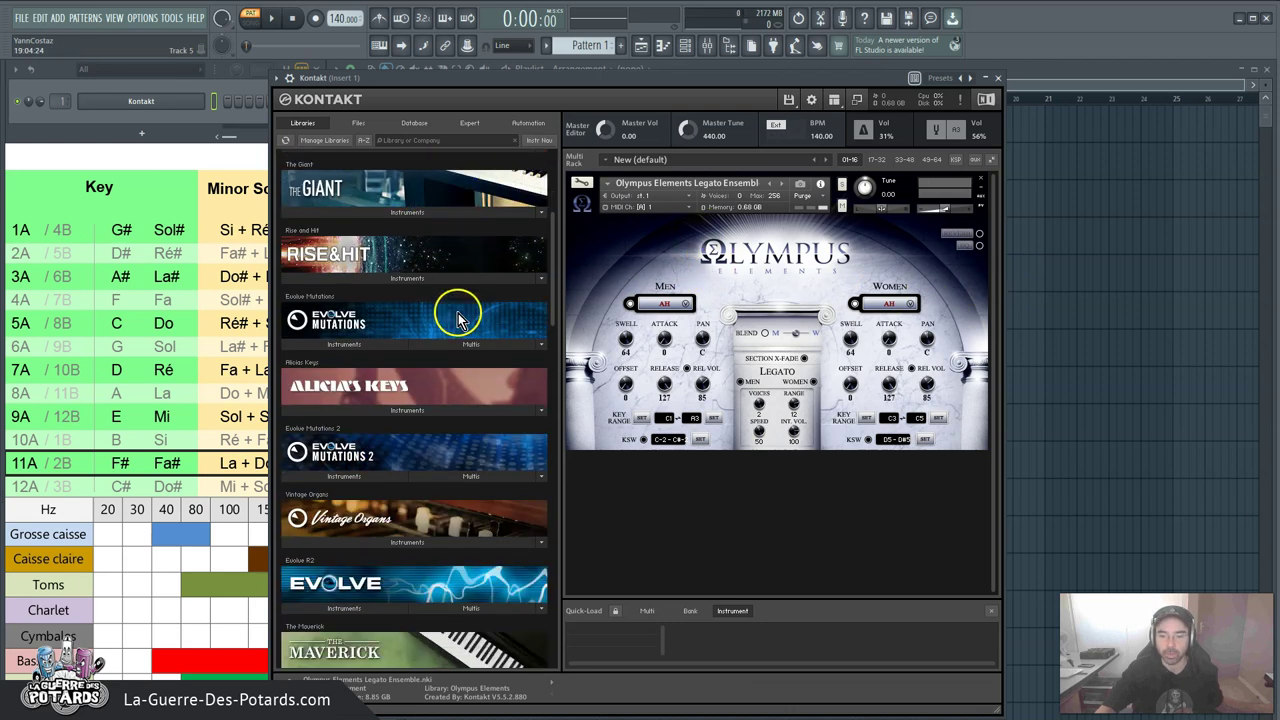
pyautogui.scroll(-10, 455, 315)
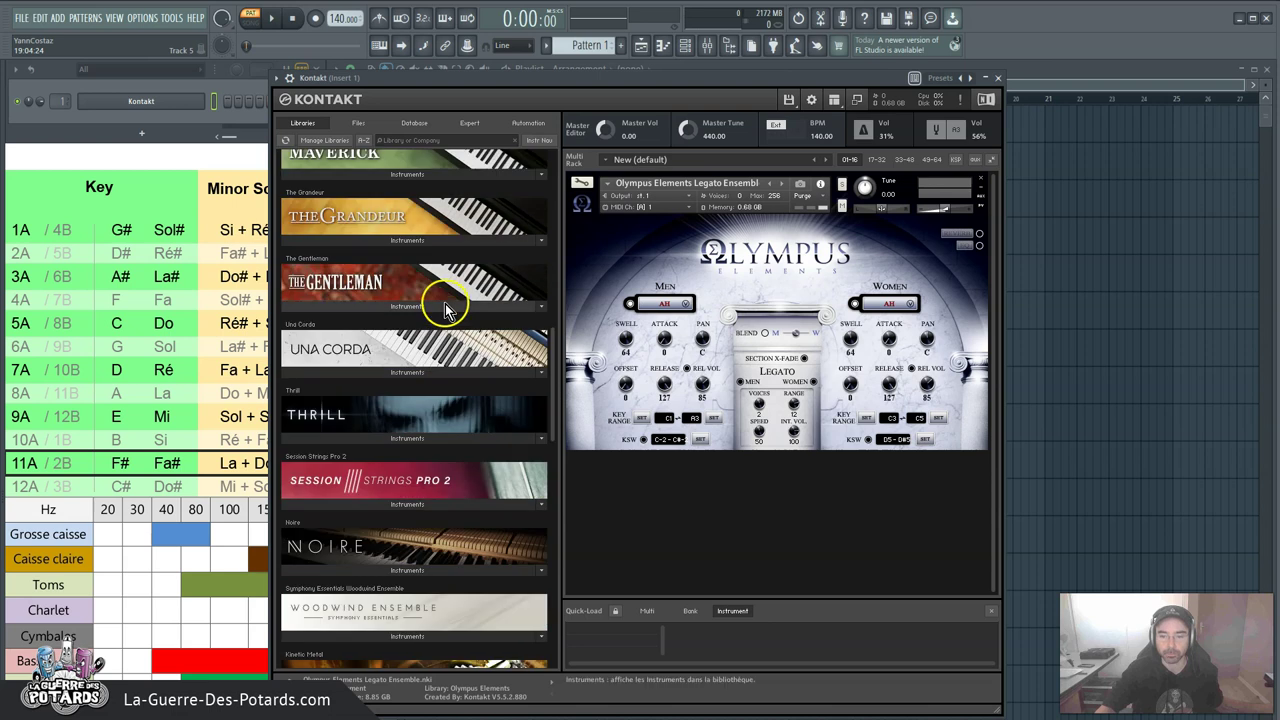
pyautogui.scroll(-2, 430, 300)
pyautogui.click(400, 430)
pyautogui.scroll(-2, 420, 360)
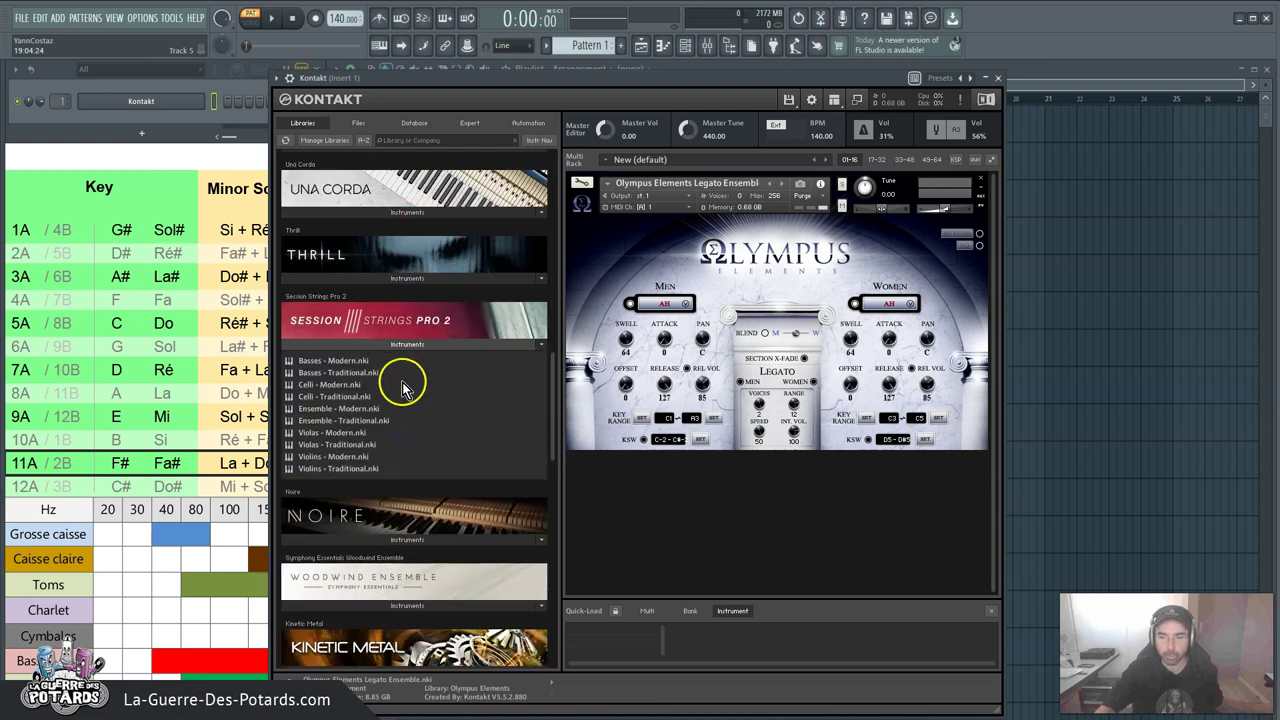
pyautogui.doubleClick(333, 456)
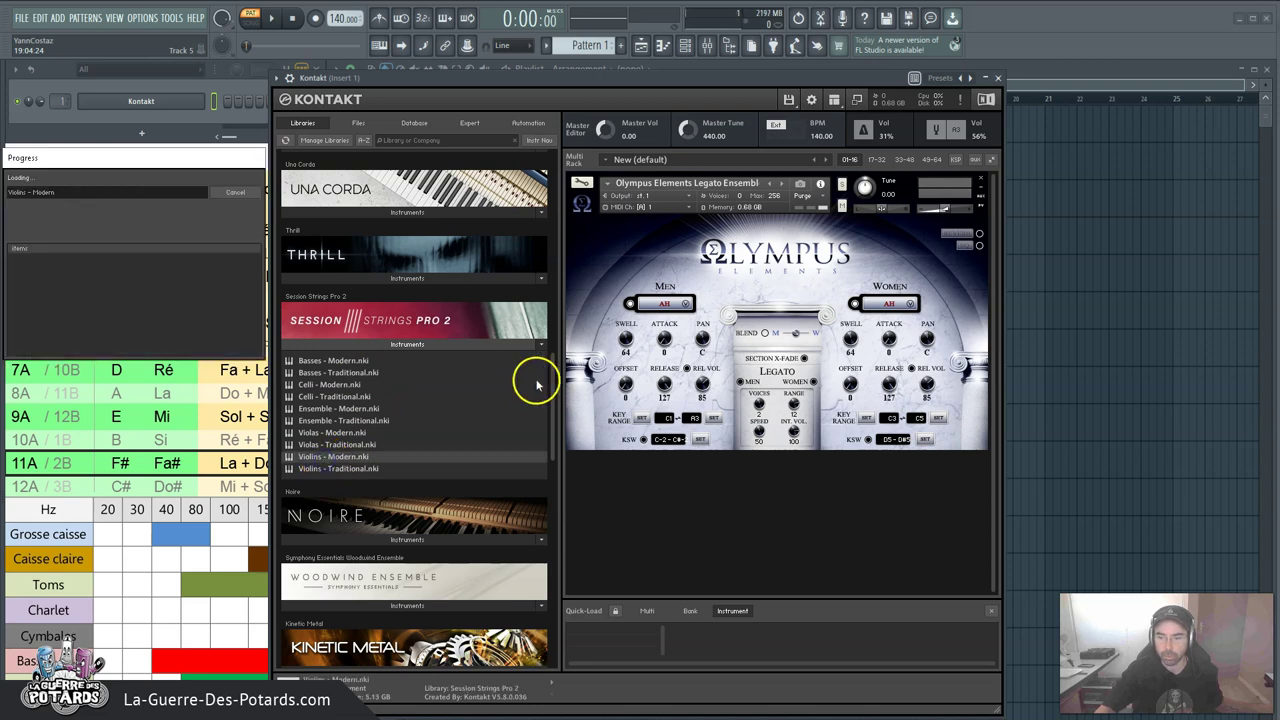
pyautogui.scroll(-2, 848, 337)
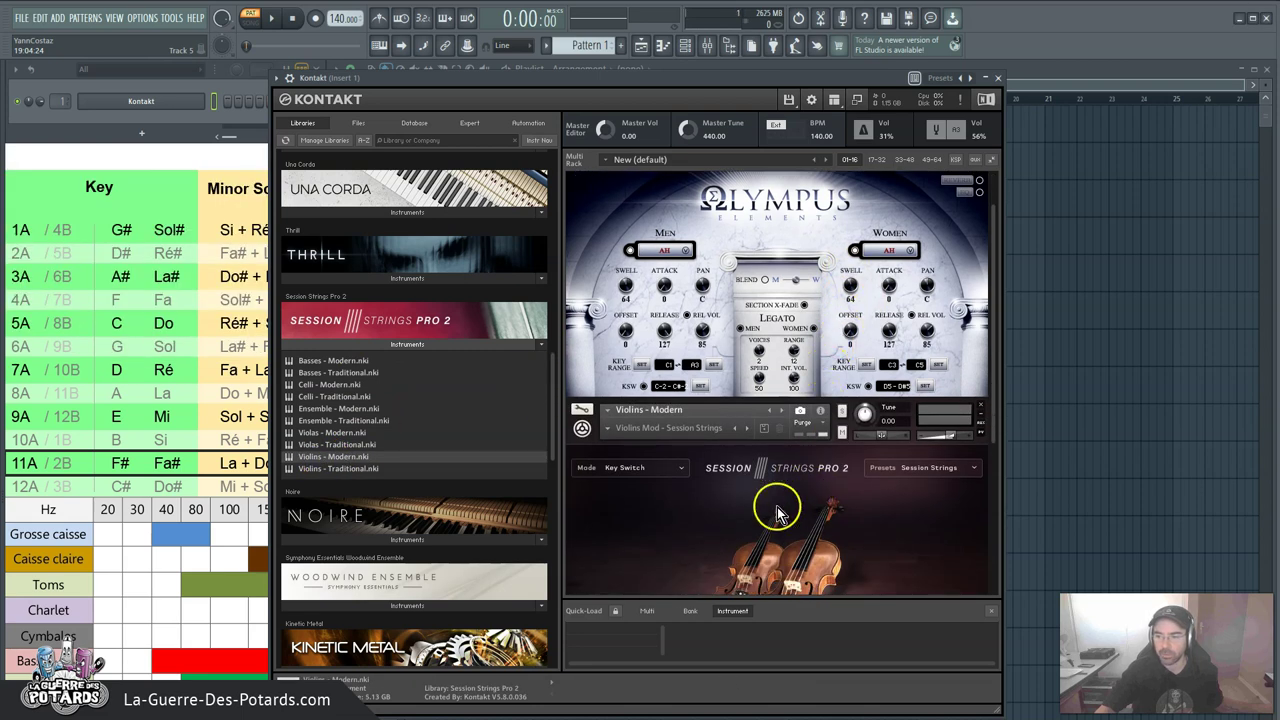
pyautogui.scroll(-5, 778, 512)
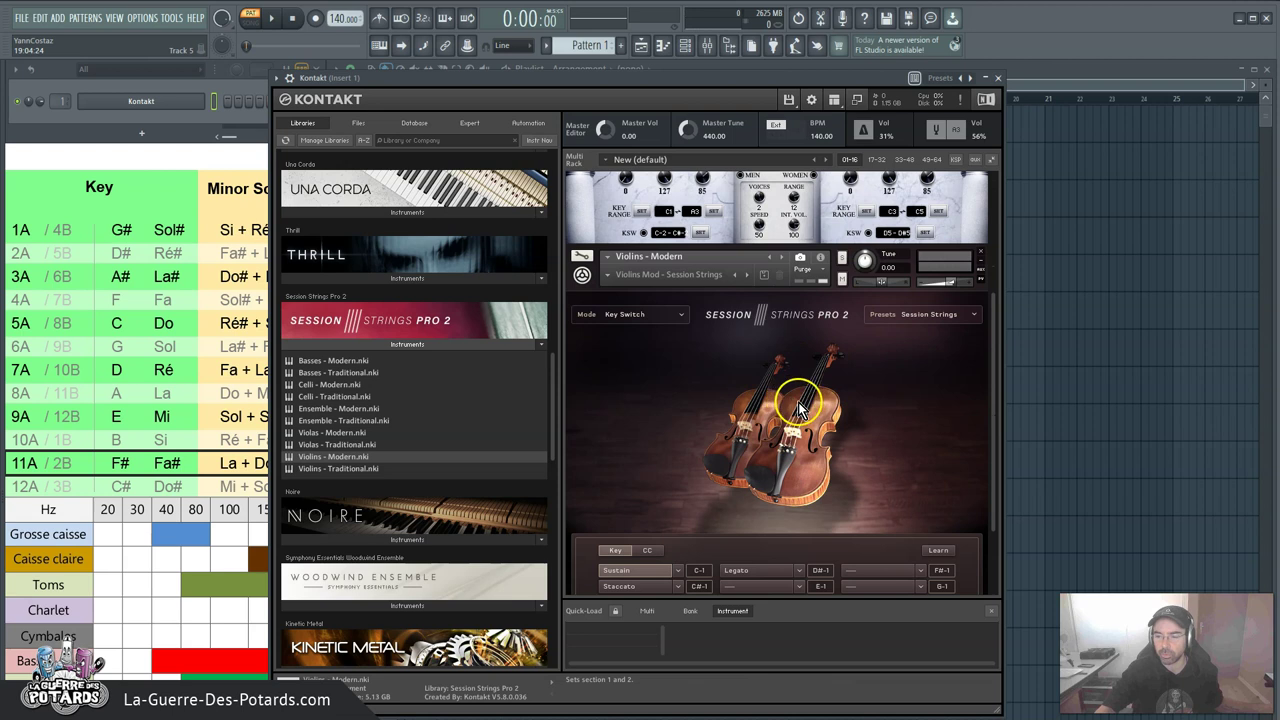
pyautogui.scroll(-1, 810, 398)
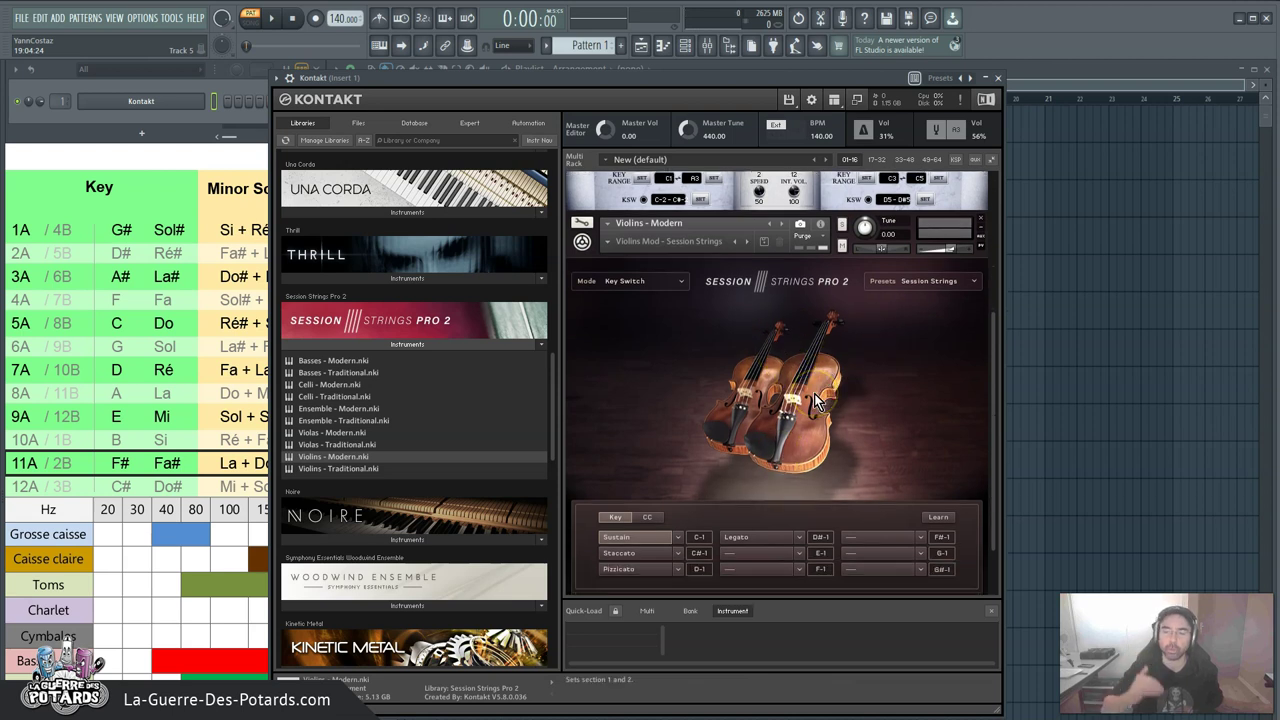
pyautogui.scroll(1, 790, 378)
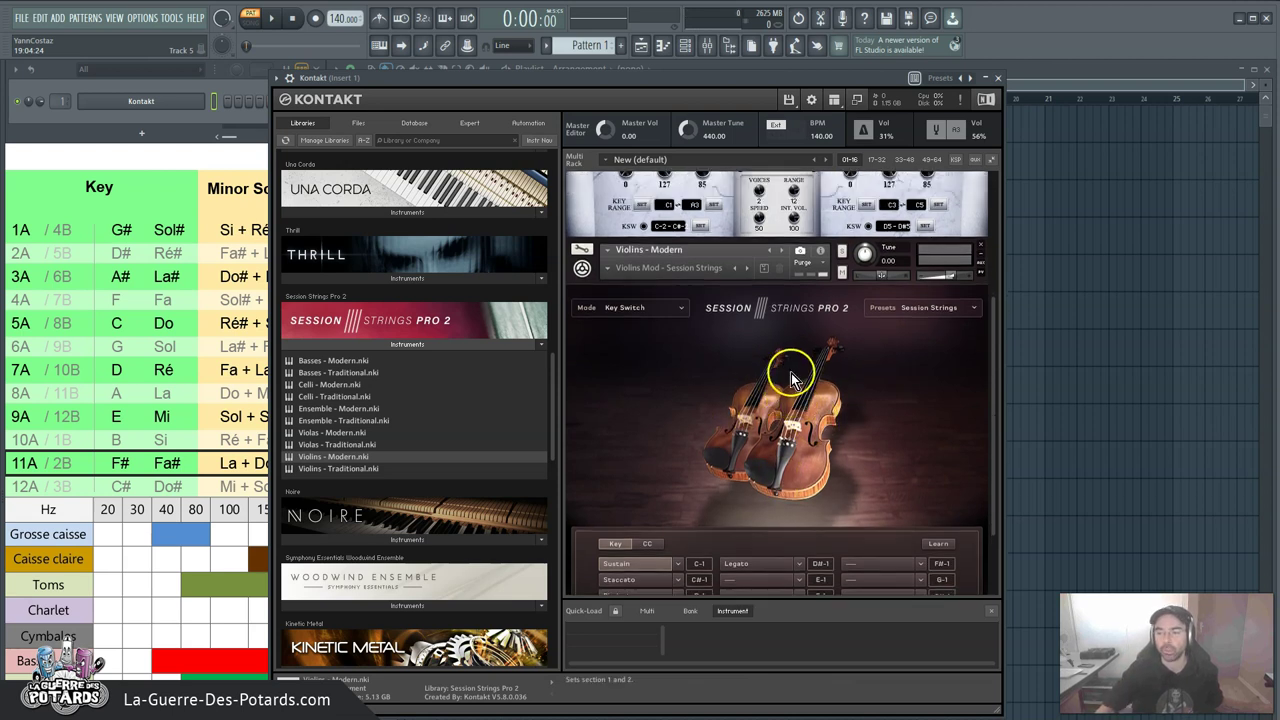
pyautogui.scroll(7, 790, 378)
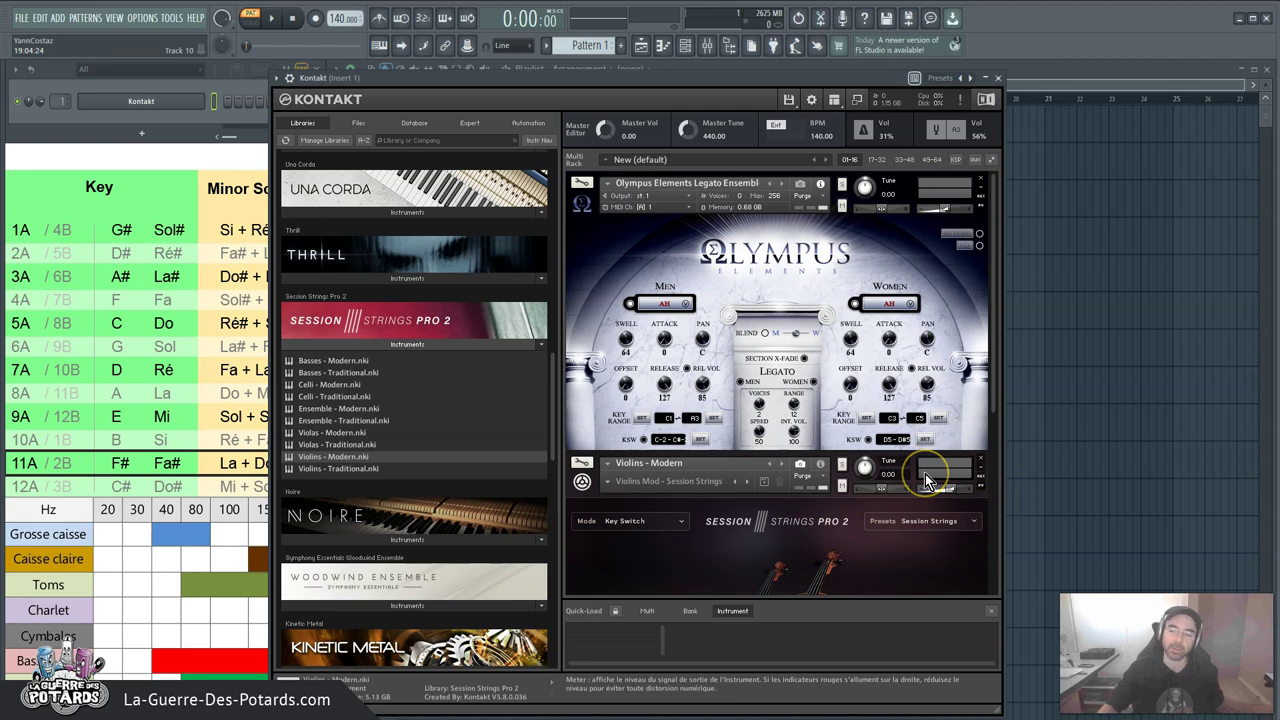
# - Set the source MIDI channel of the Violins - Modern instrument to omni in its edit mode, and return to the multi rack
pyautogui.scroll(-2, 745, 375)
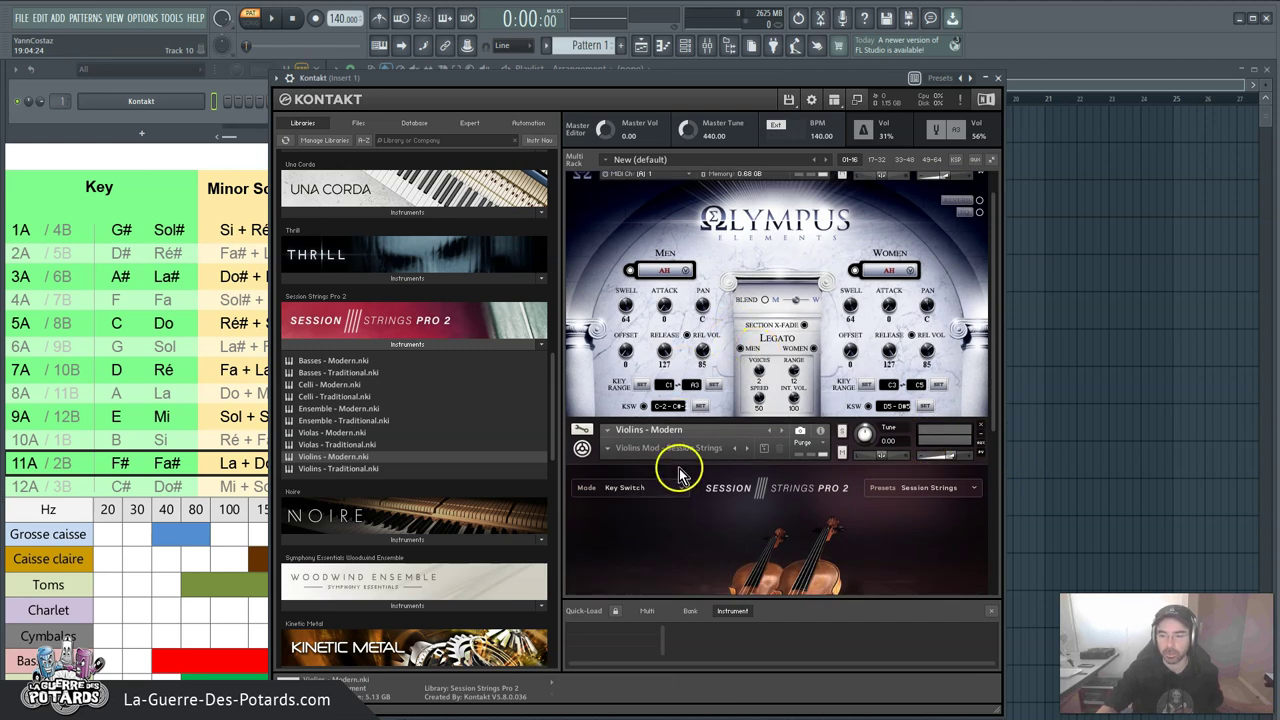
pyautogui.scroll(-1, 735, 475)
pyautogui.scroll(-1, 665, 412)
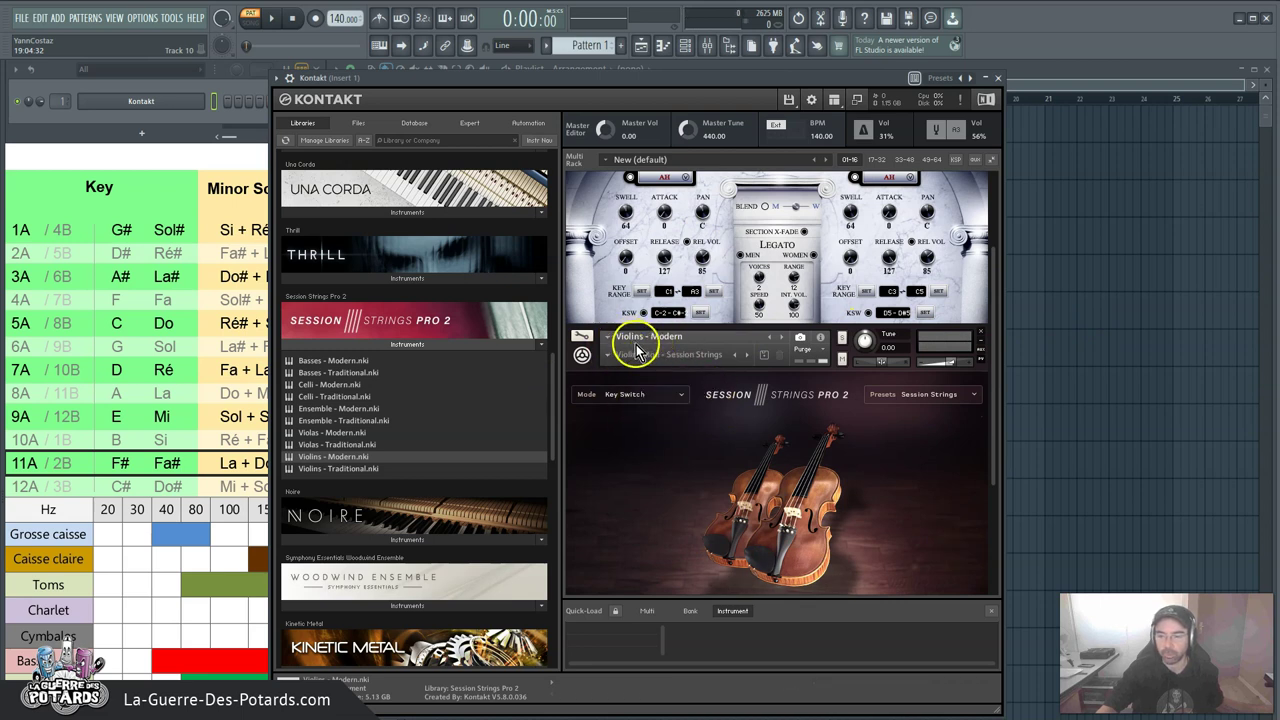
pyautogui.click(581, 338)
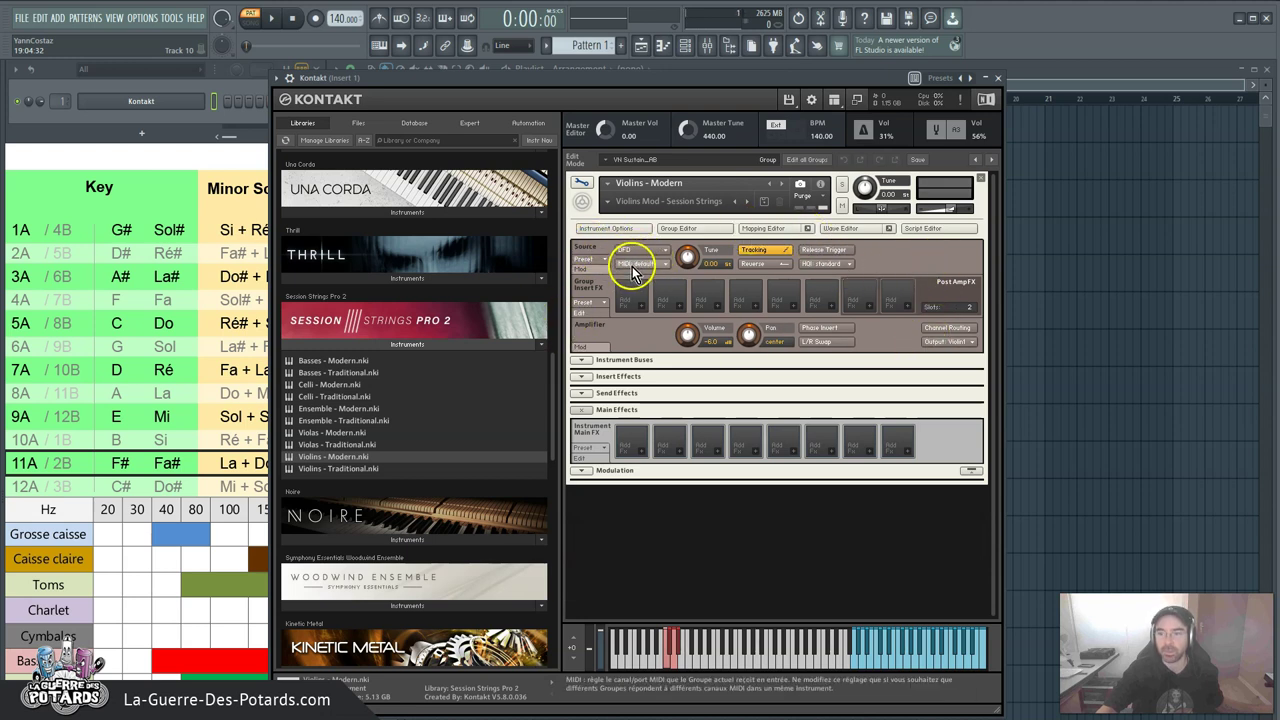
pyautogui.click(637, 265)
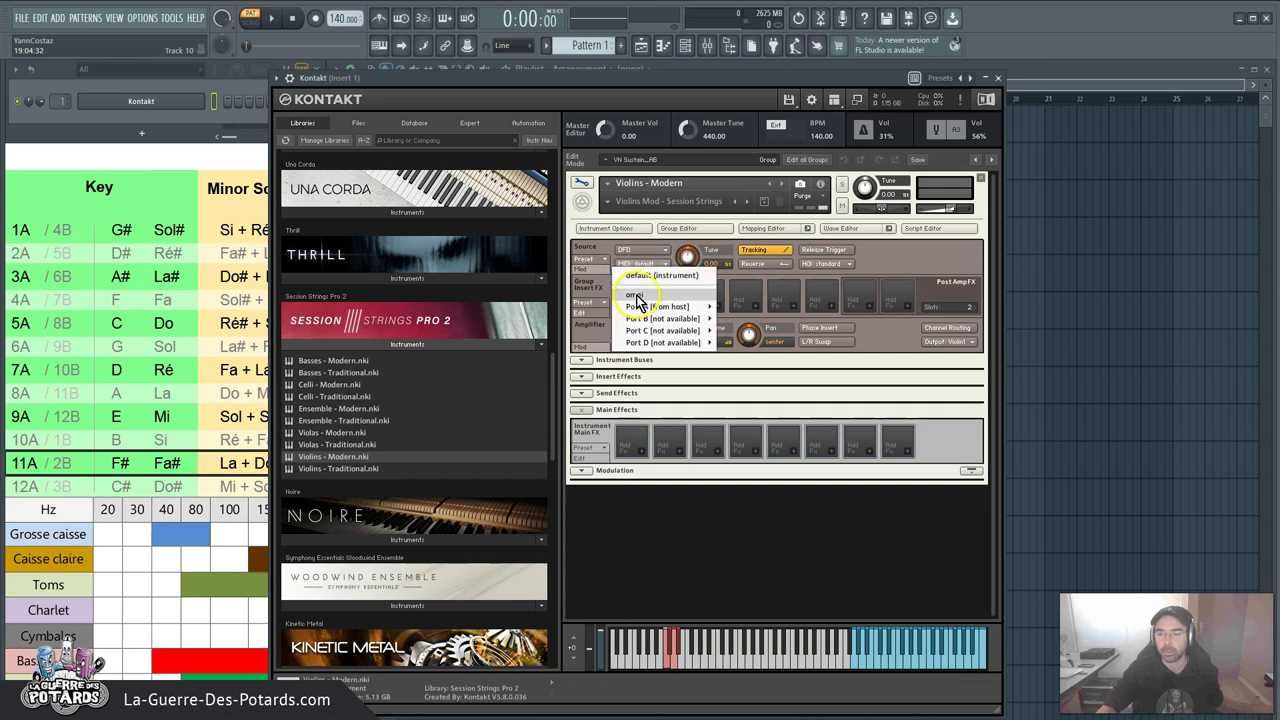
pyautogui.click(637, 298)
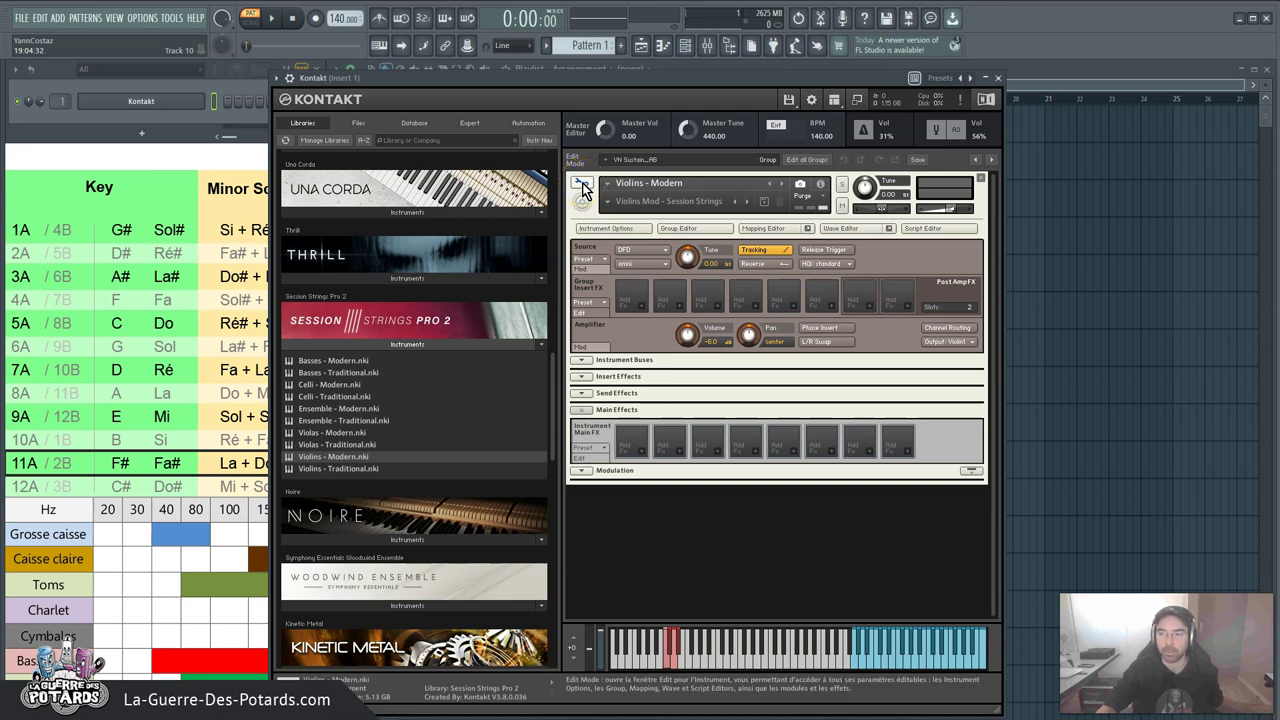
pyautogui.click(583, 187)
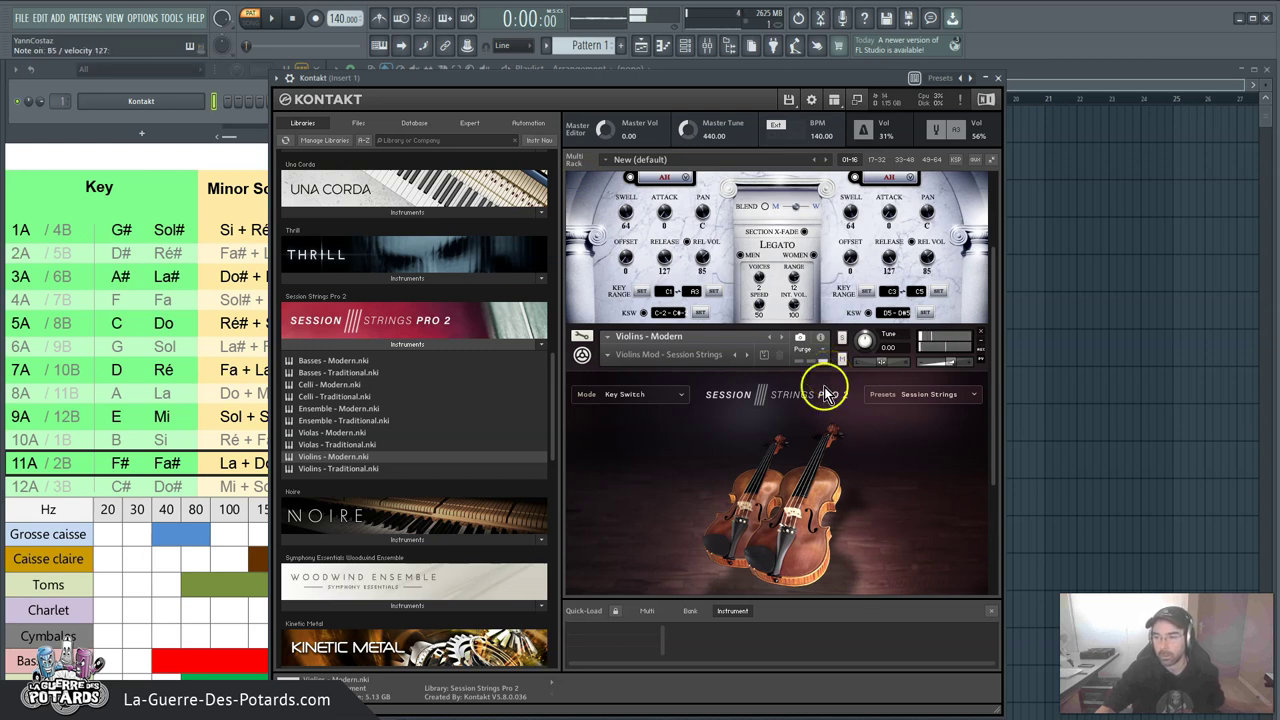
# - Add Basses - Modern.nki from Session Strings Pro 2 to the rack below the violins
pyautogui.scroll(3, 820, 405)
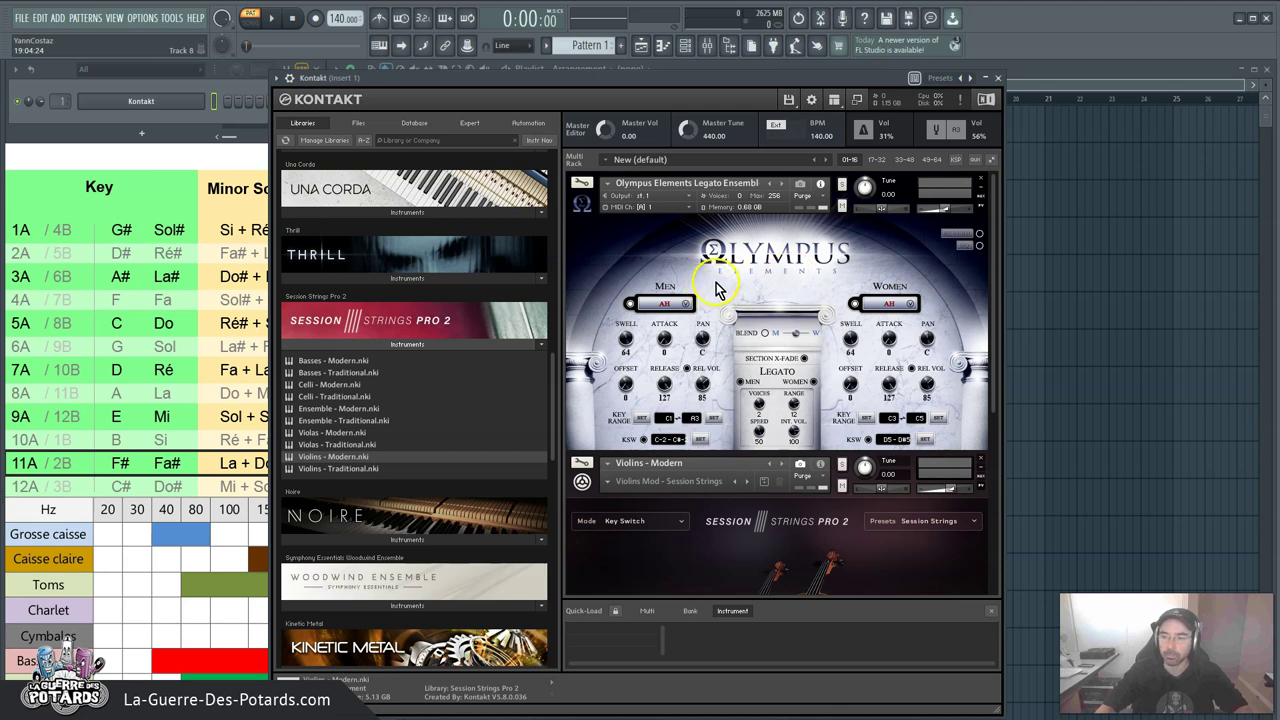
pyautogui.scroll(-5, 749, 312)
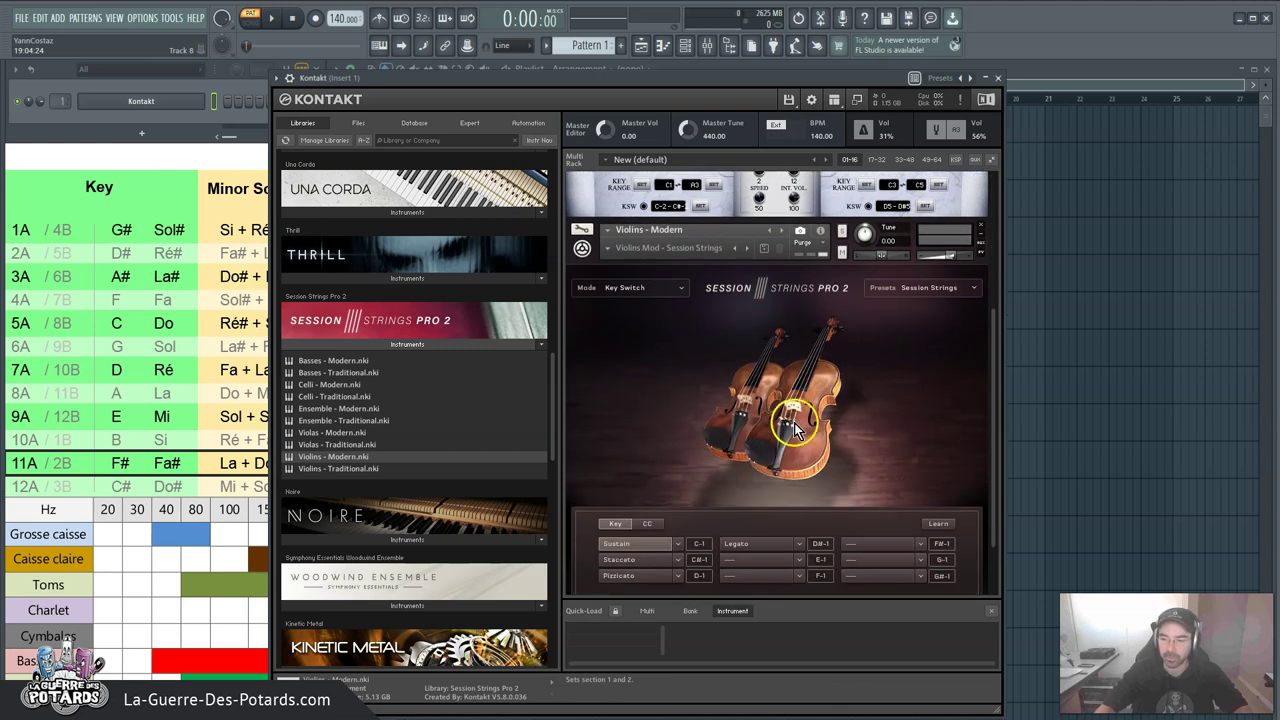
pyautogui.click(335, 361)
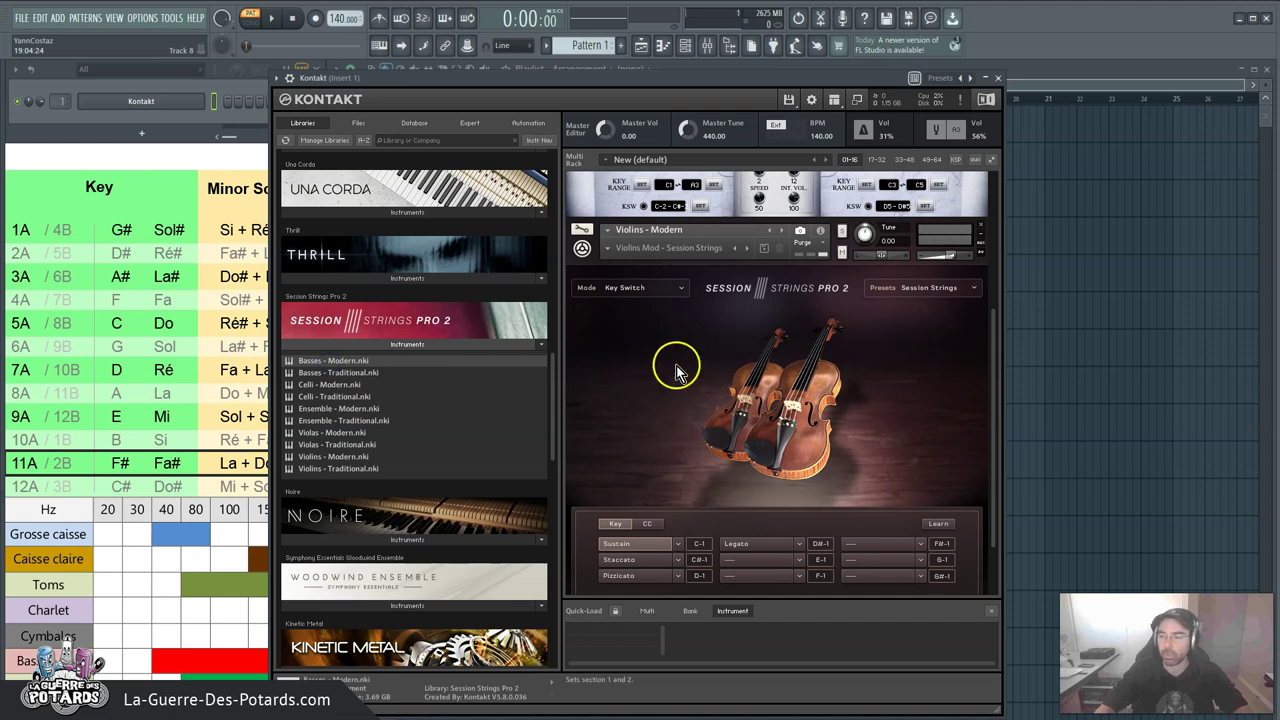
pyautogui.scroll(-2, 690, 366)
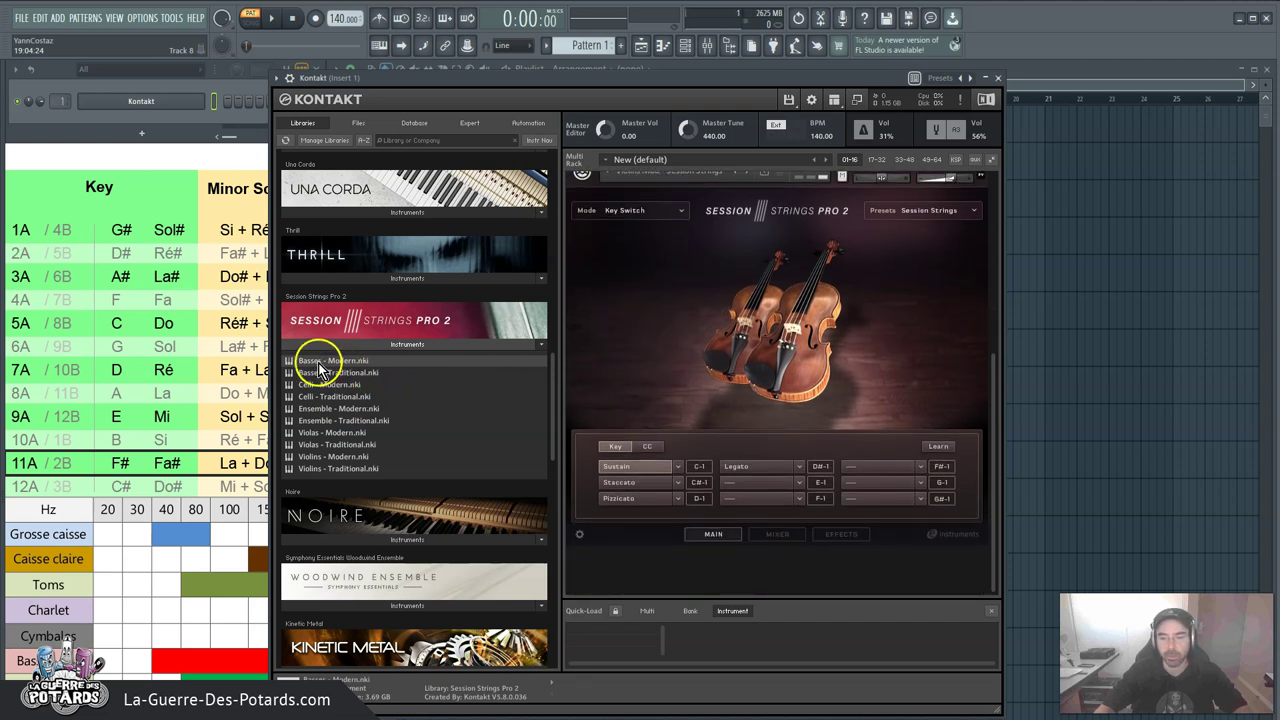
pyautogui.moveTo(318, 368); pyautogui.dragTo(743, 351)
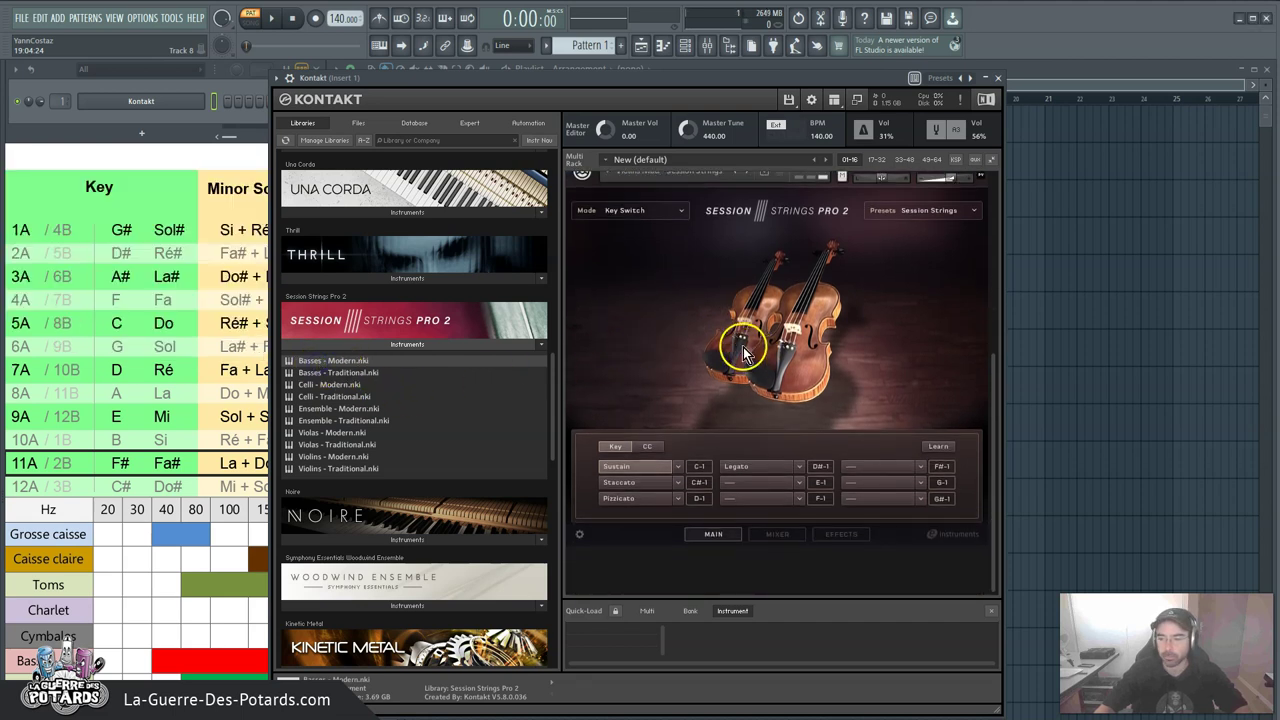
pyautogui.scroll(-5, 727, 342)
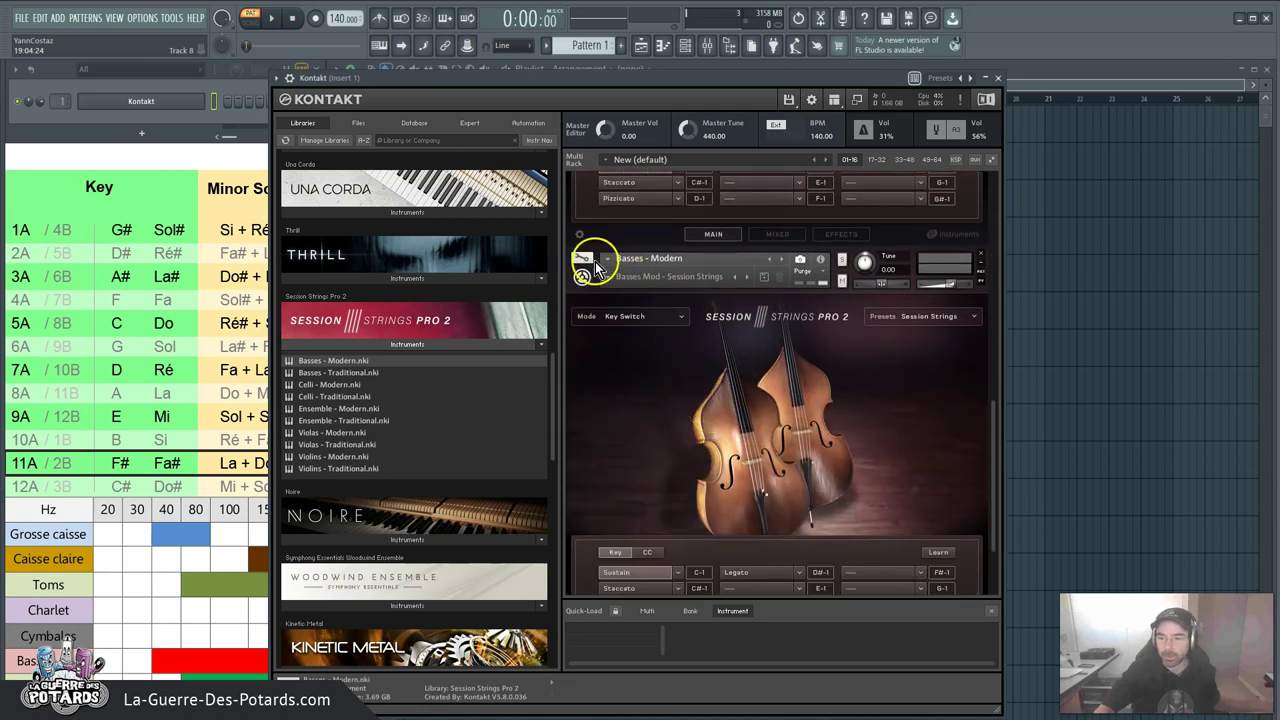
# - Set the source MIDI channel of the Basses - Modern instrument to omni and leave its edit mode
pyautogui.click(582, 262)
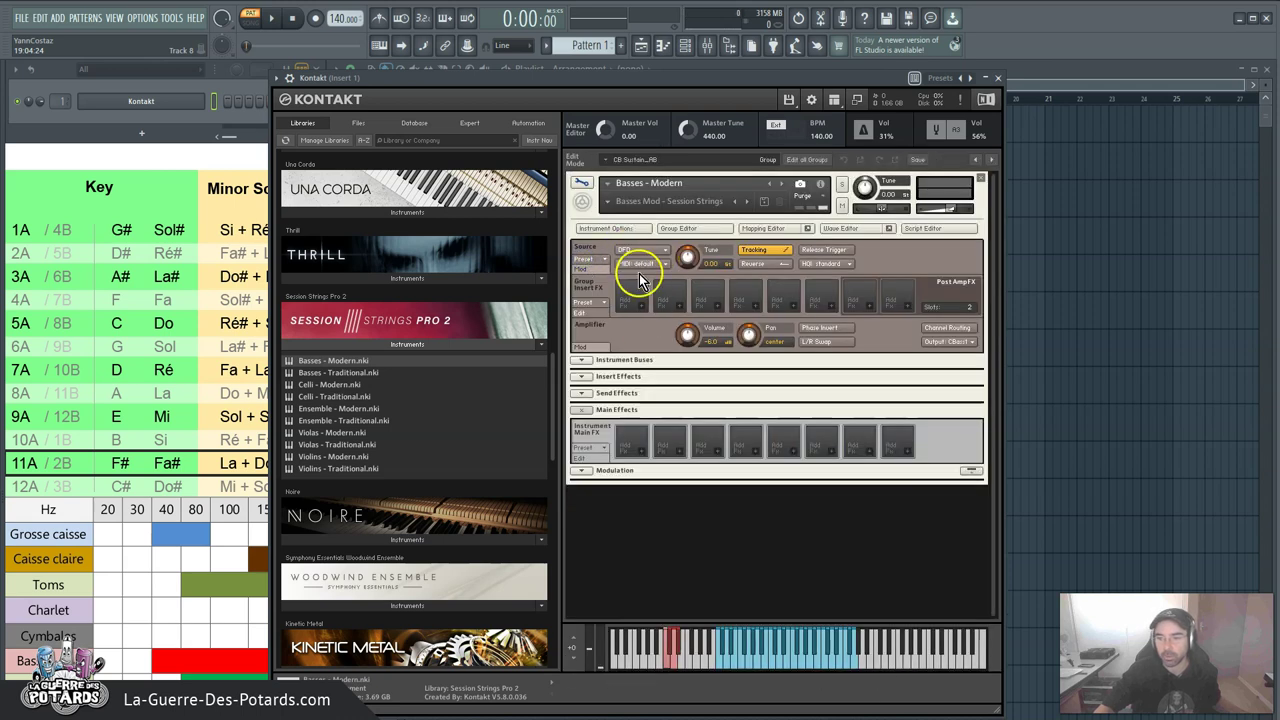
pyautogui.click(643, 263)
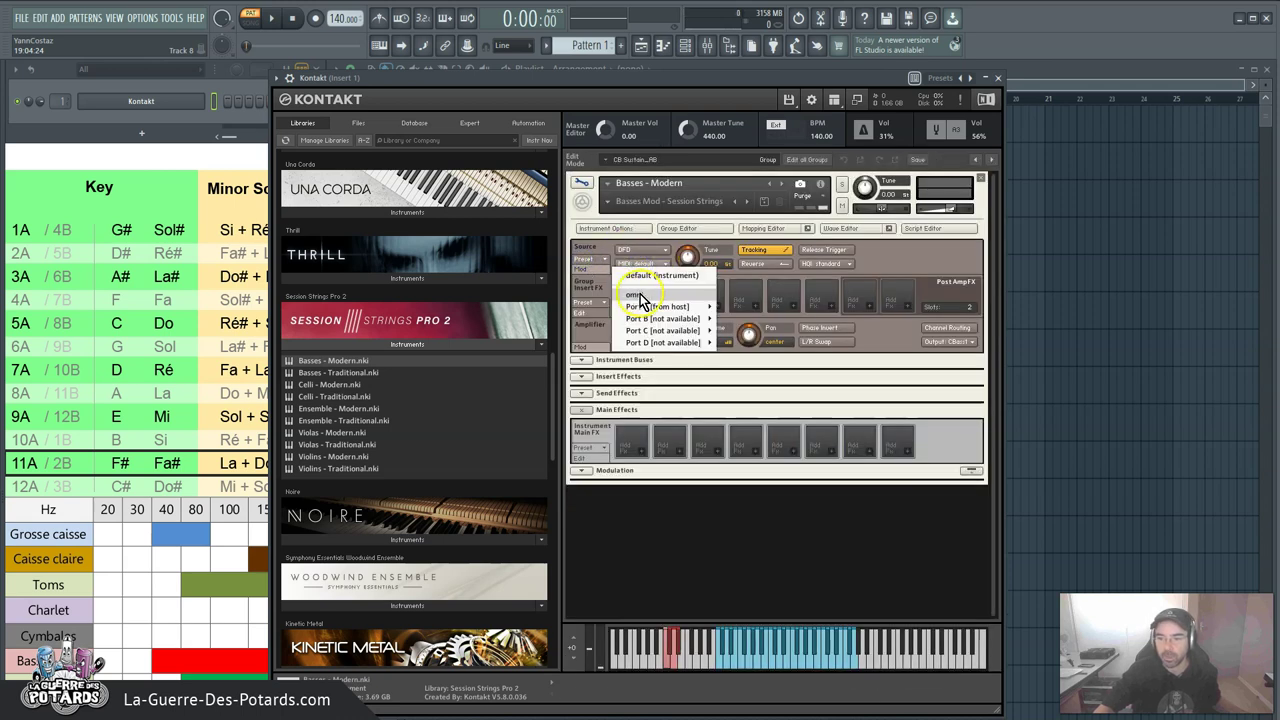
pyautogui.click(636, 294)
pyautogui.click(581, 183)
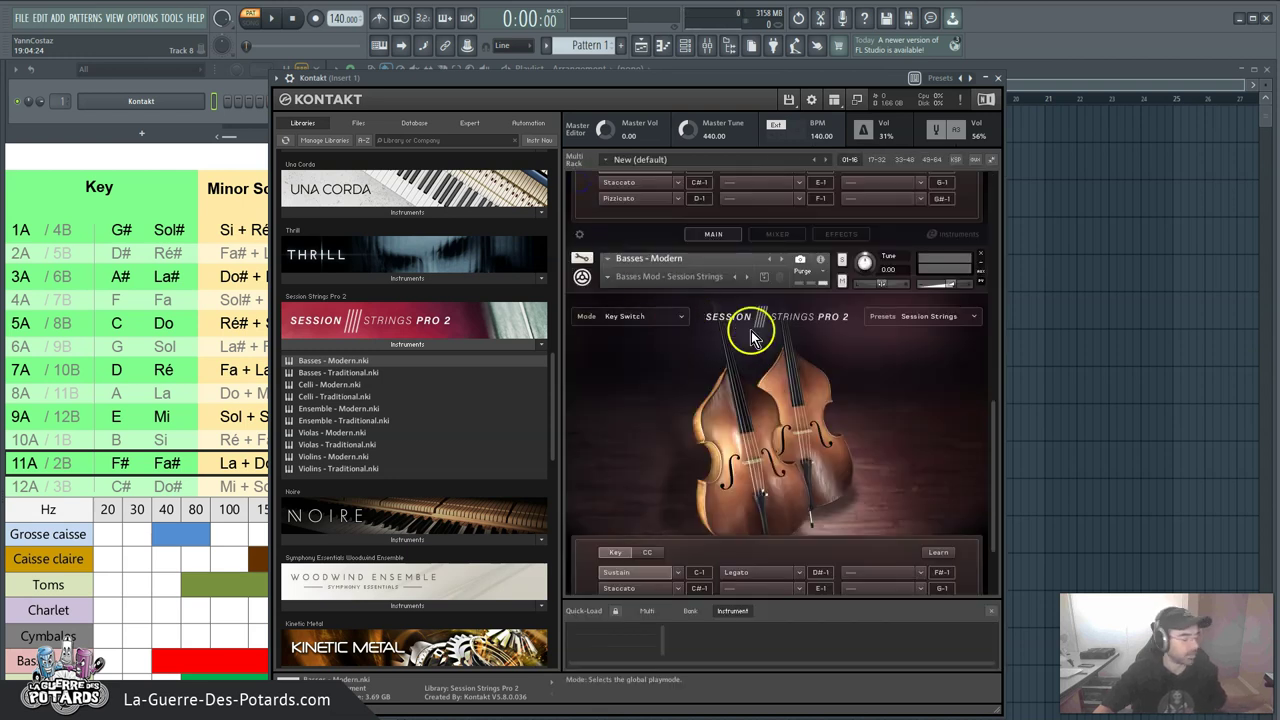
# - Review the Olympus Elements, Violins - Modern and Basses - Modern instruments in the multi rack, comparing their level meters
pyautogui.scroll(2, 848, 425)
pyautogui.scroll(5, 843, 432)
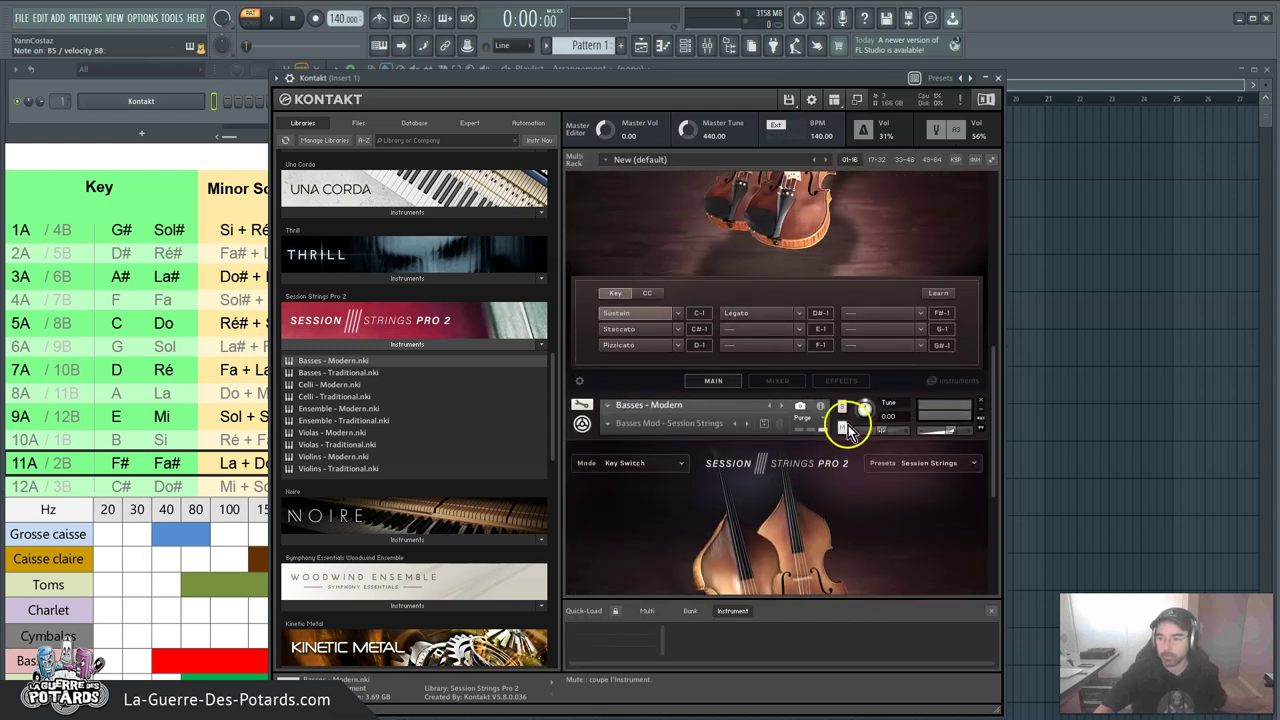
pyautogui.scroll(4, 800, 397)
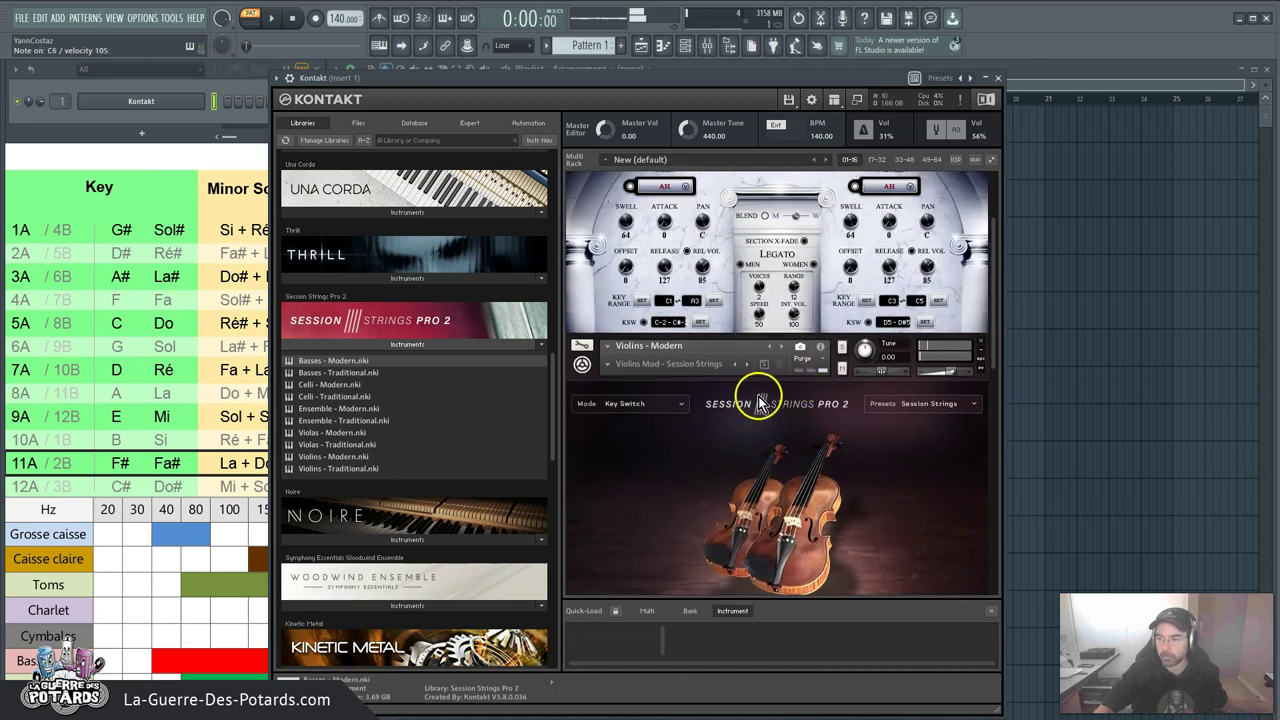
pyautogui.scroll(3, 790, 390)
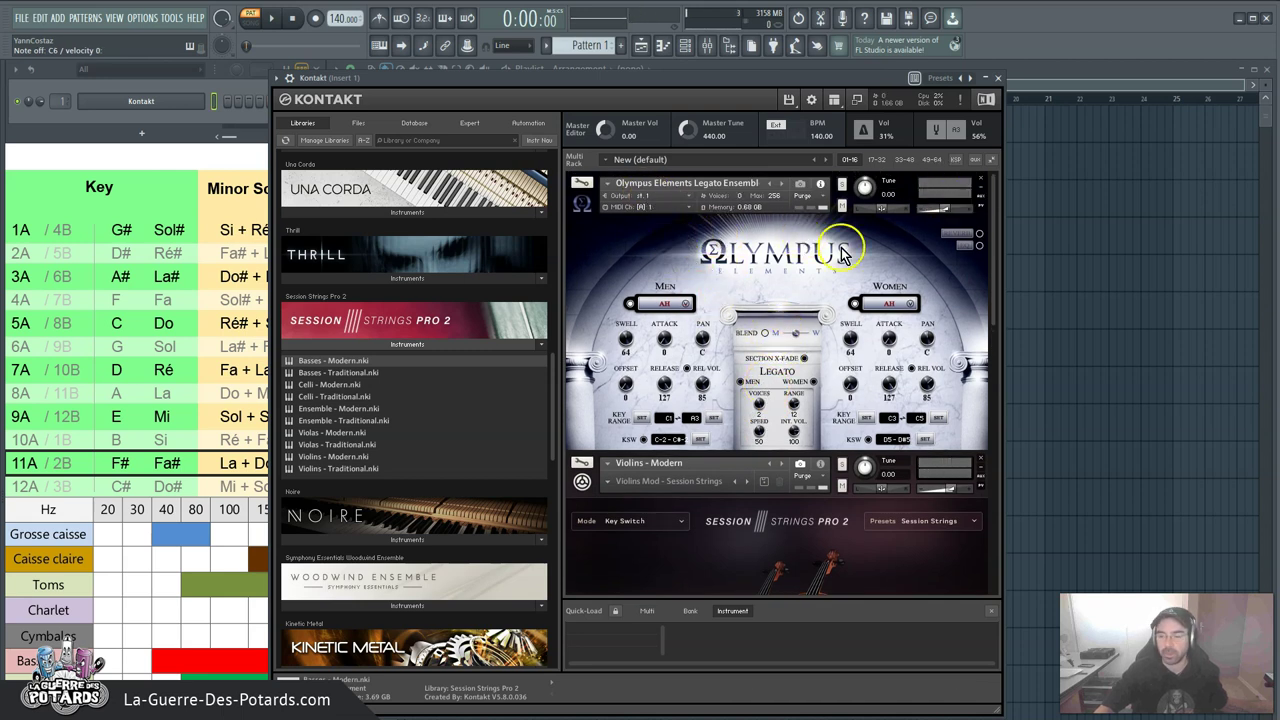
pyautogui.scroll(-1, 823, 523)
pyautogui.scroll(-1, 782, 413)
pyautogui.scroll(-7, 782, 413)
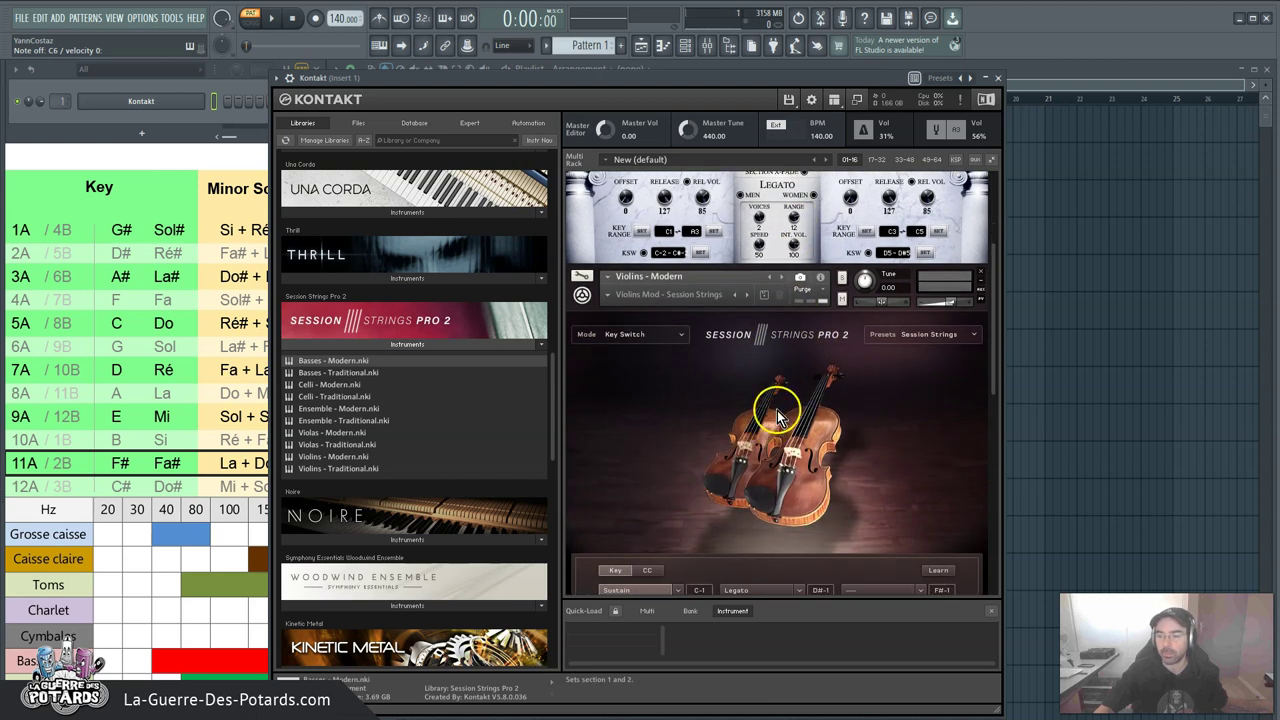
pyautogui.scroll(-2, 778, 537)
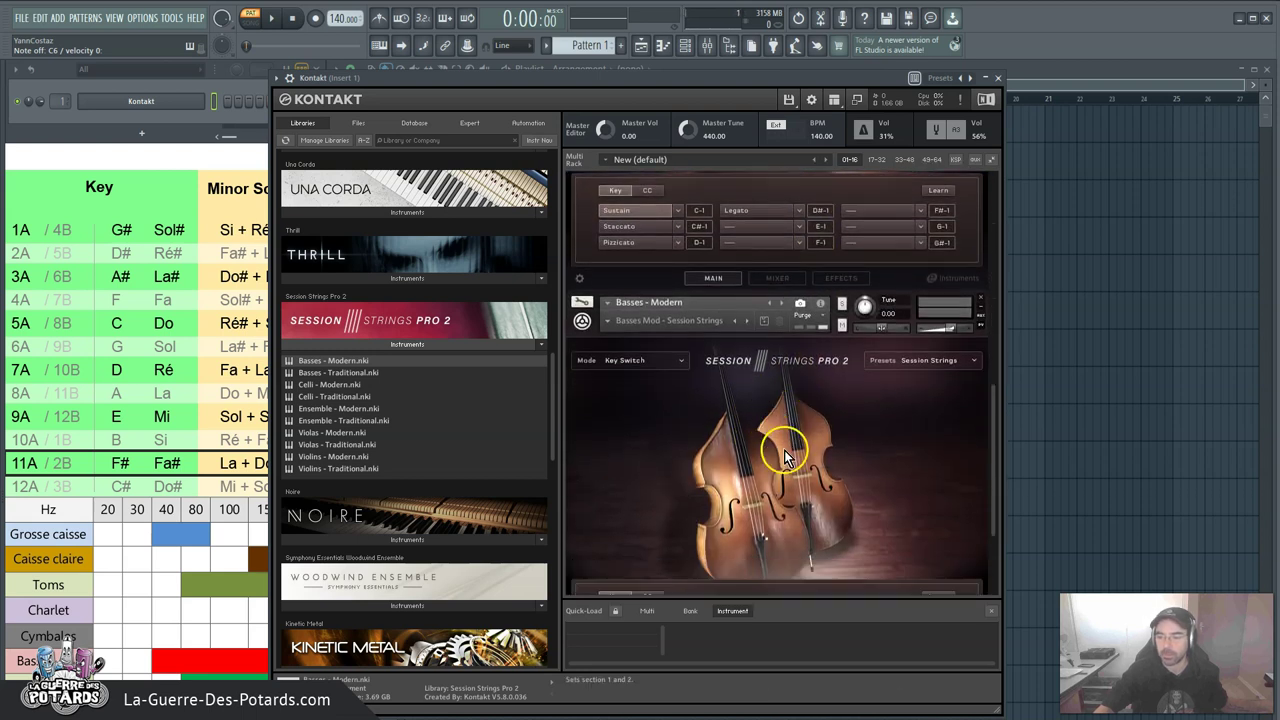
pyautogui.scroll(-1, 799, 419)
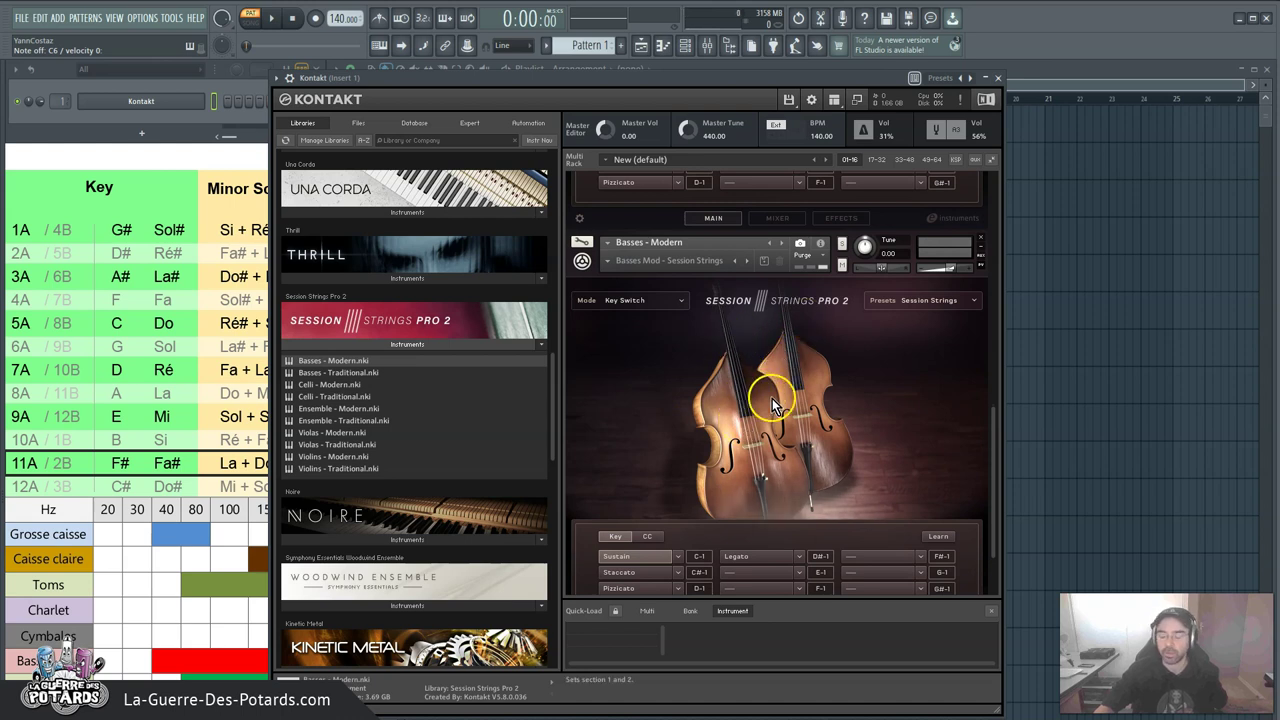
pyautogui.scroll(5, 801, 369)
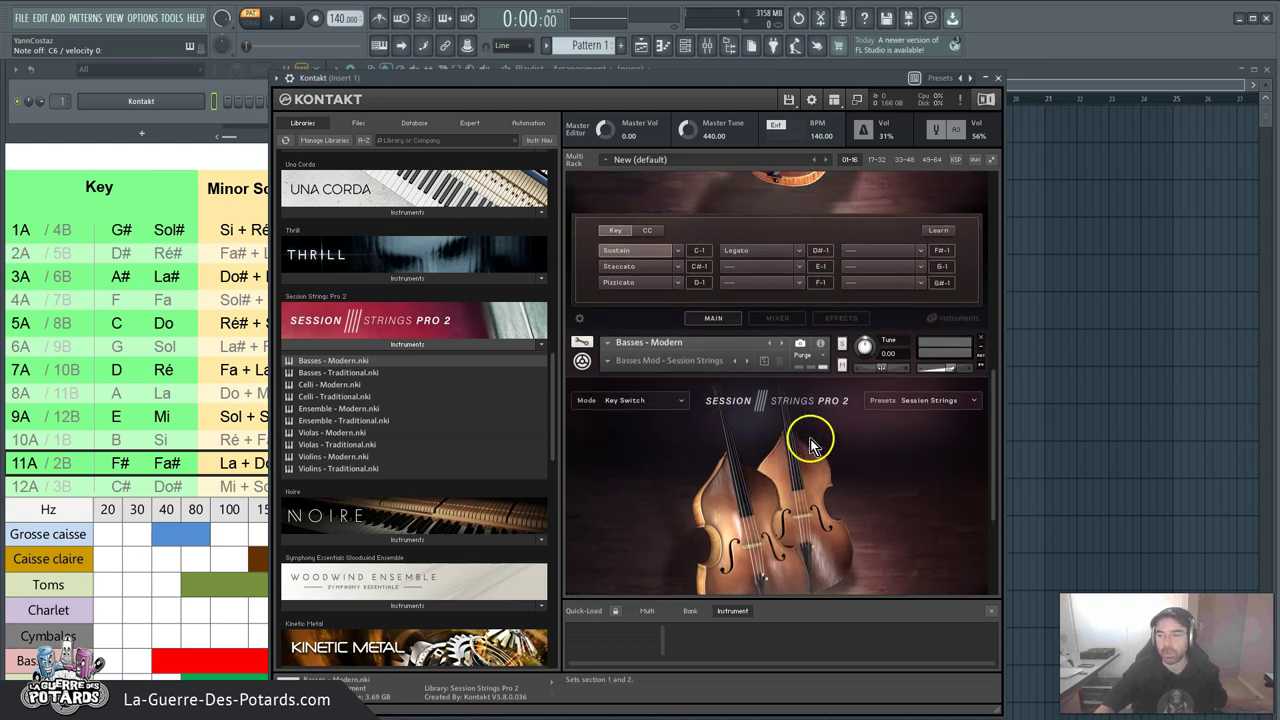
pyautogui.scroll(1, 905, 242)
pyautogui.scroll(-5, 771, 286)
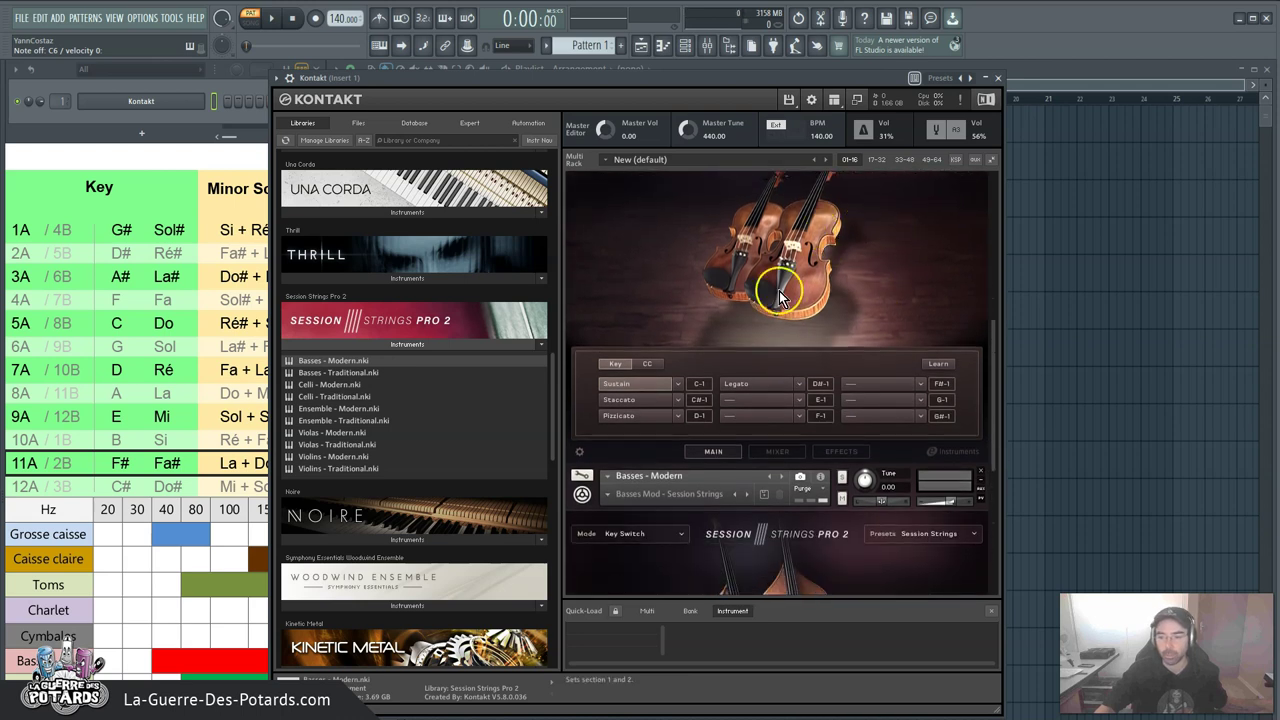
pyautogui.scroll(-3, 758, 330)
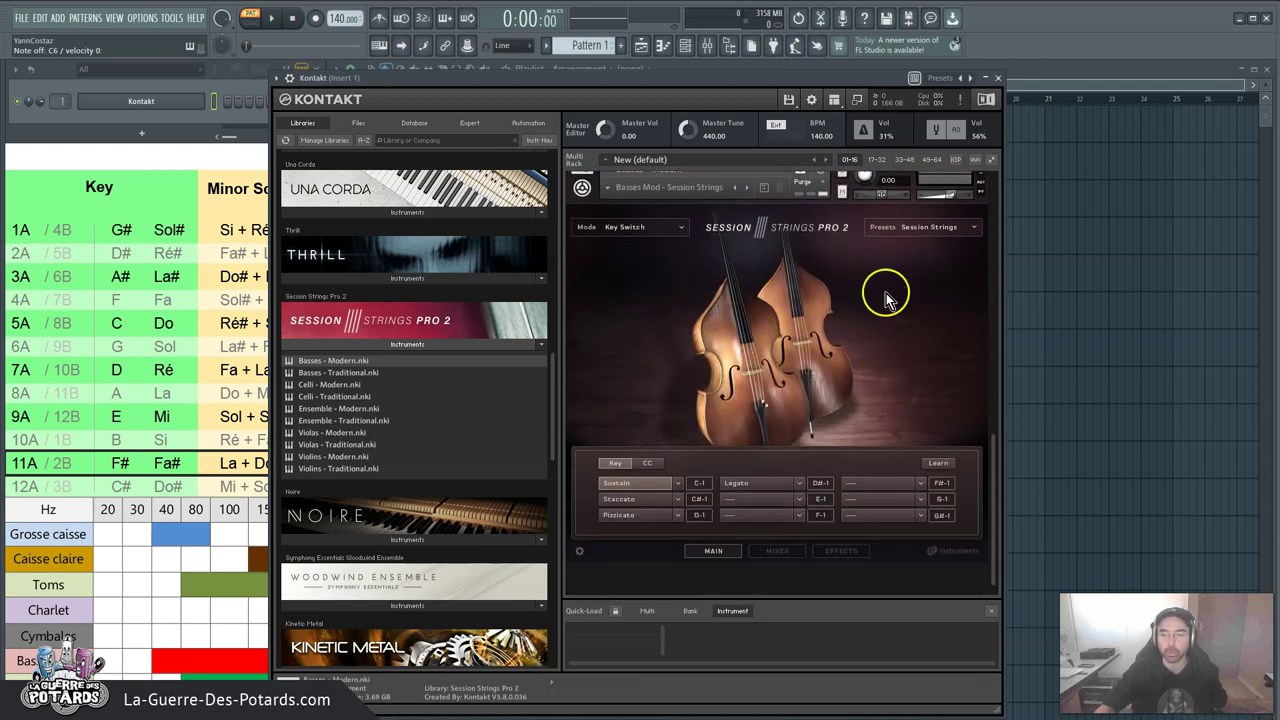
pyautogui.scroll(1, 758, 338)
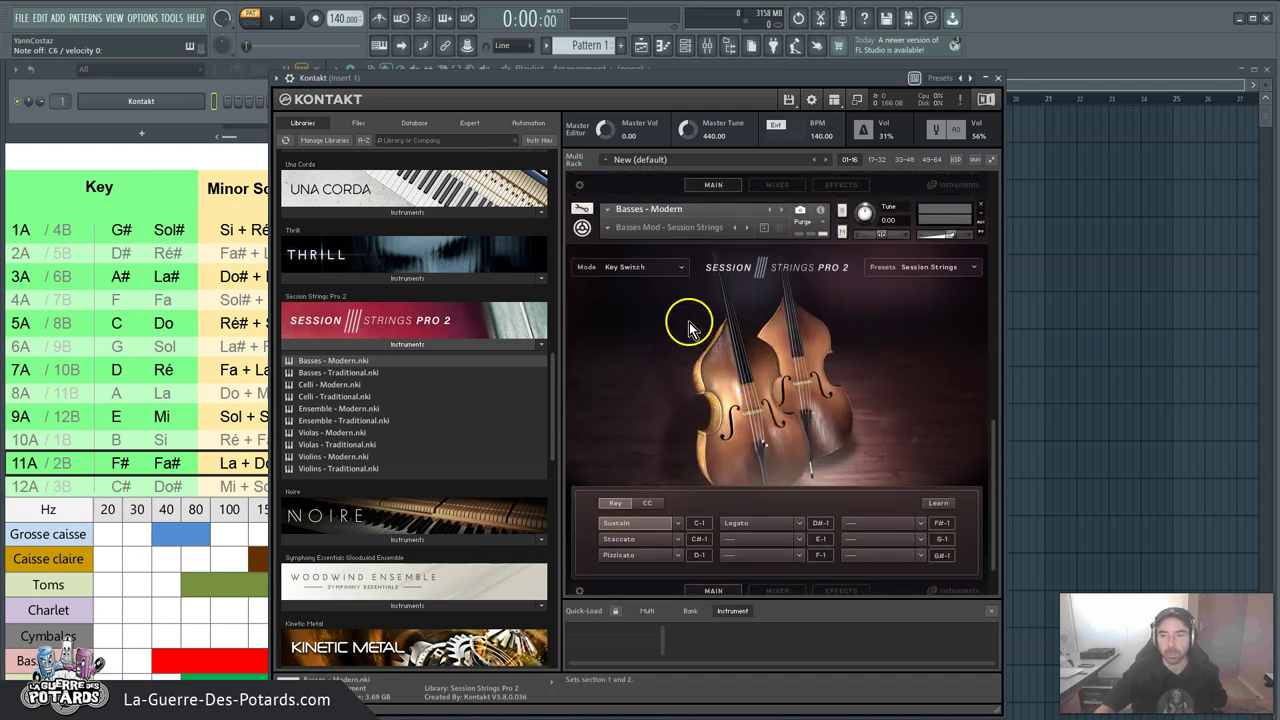
# - Examine the playable key range of Basses - Modern on the keyboard in its edit mode, and return to the multi rack
pyautogui.click(582, 212)
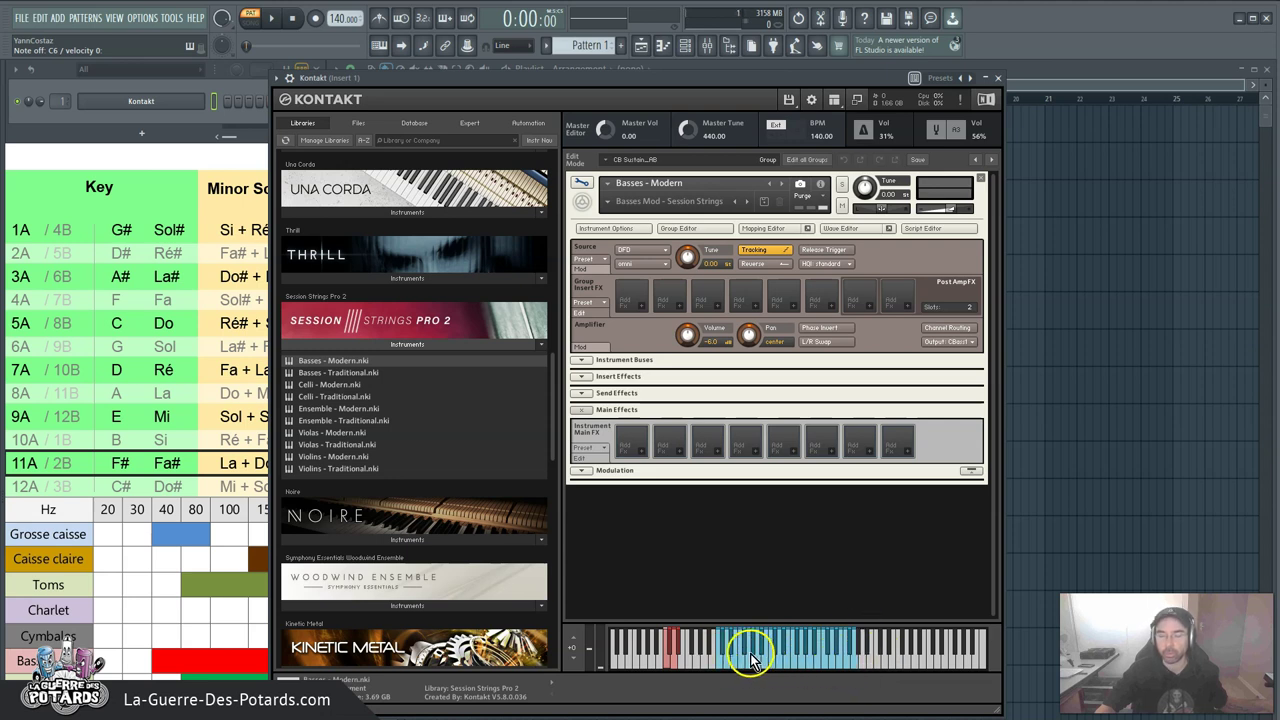
pyautogui.click(733, 655)
pyautogui.click(730, 642)
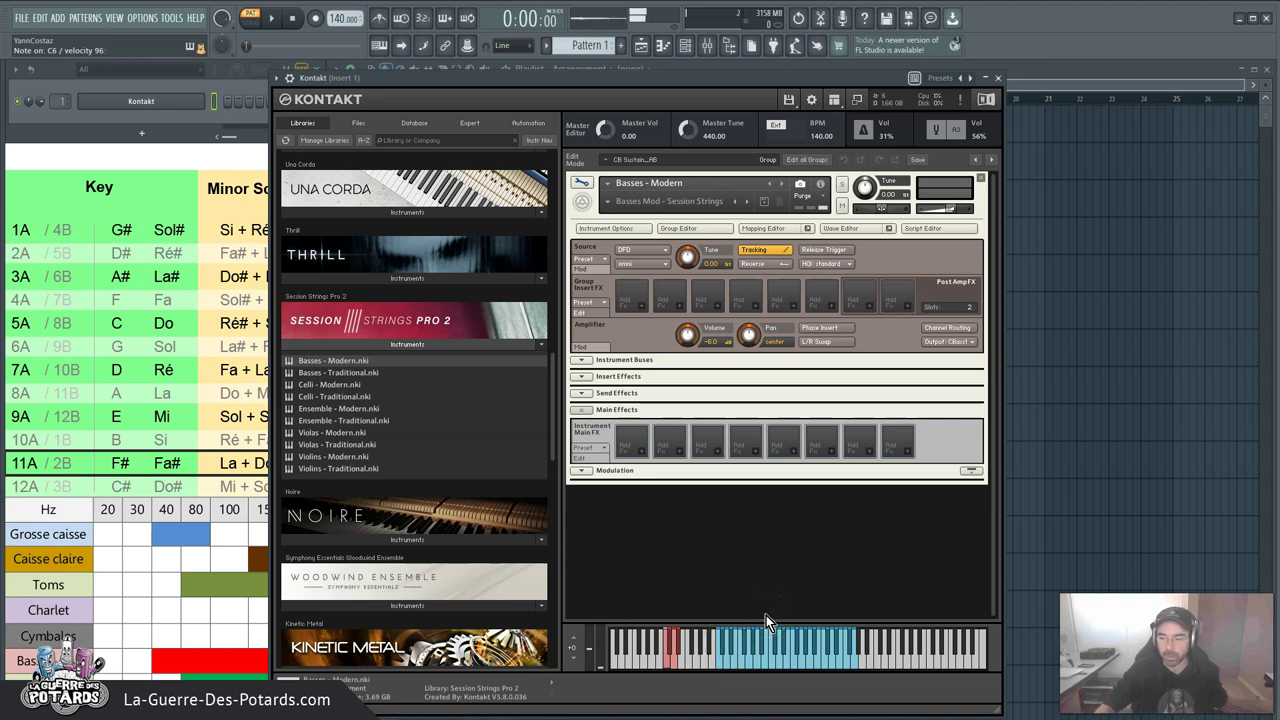
pyautogui.moveTo(767, 651); pyautogui.dragTo(848, 648)
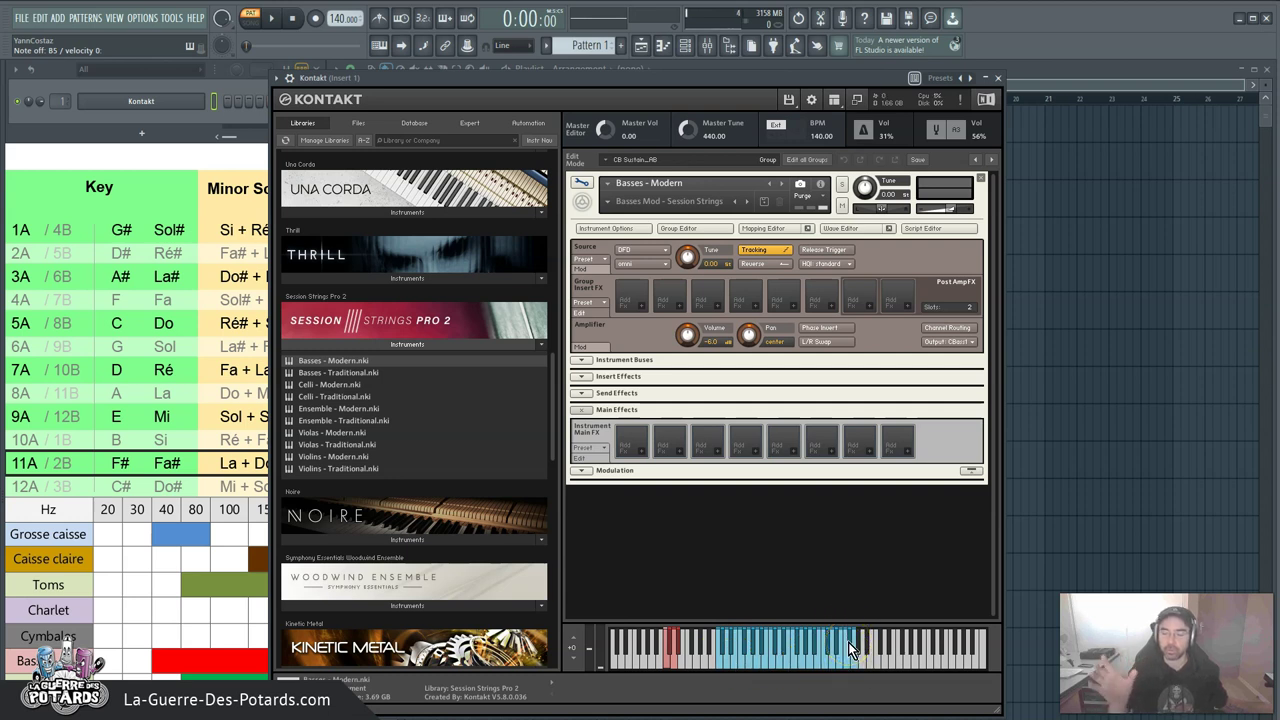
pyautogui.moveTo(767, 645); pyautogui.dragTo(808, 655)
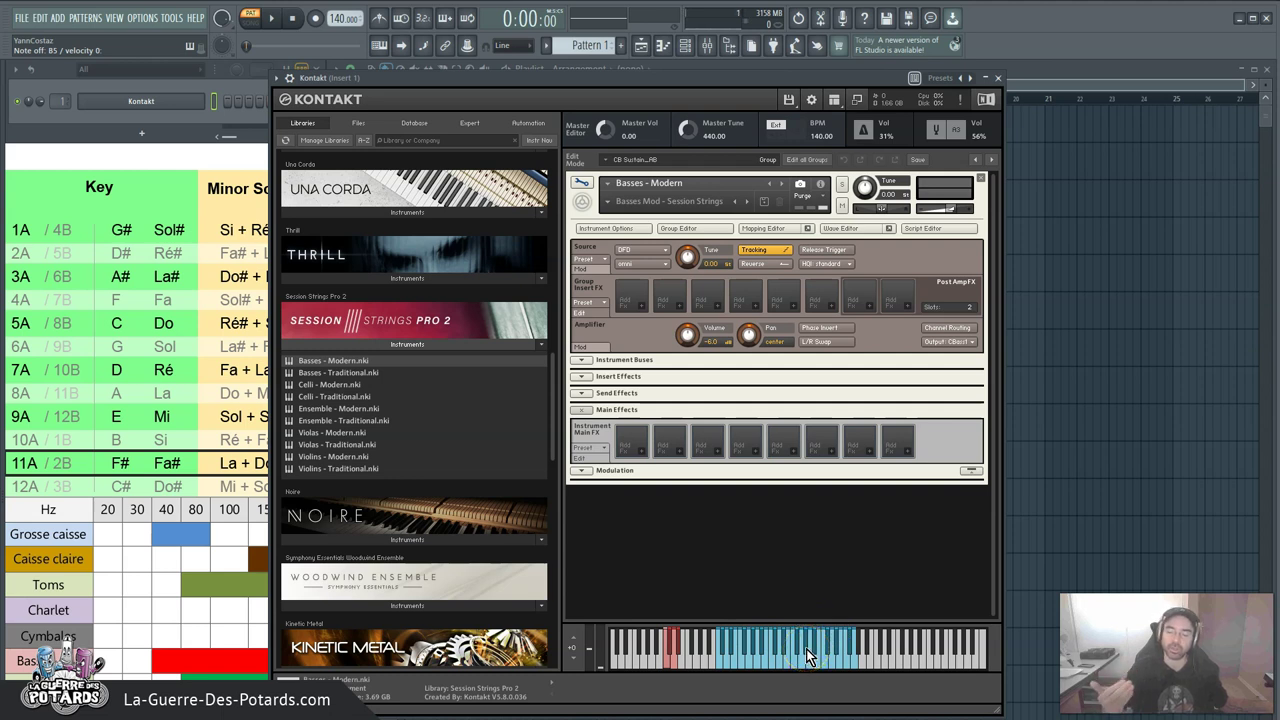
pyautogui.click(743, 640)
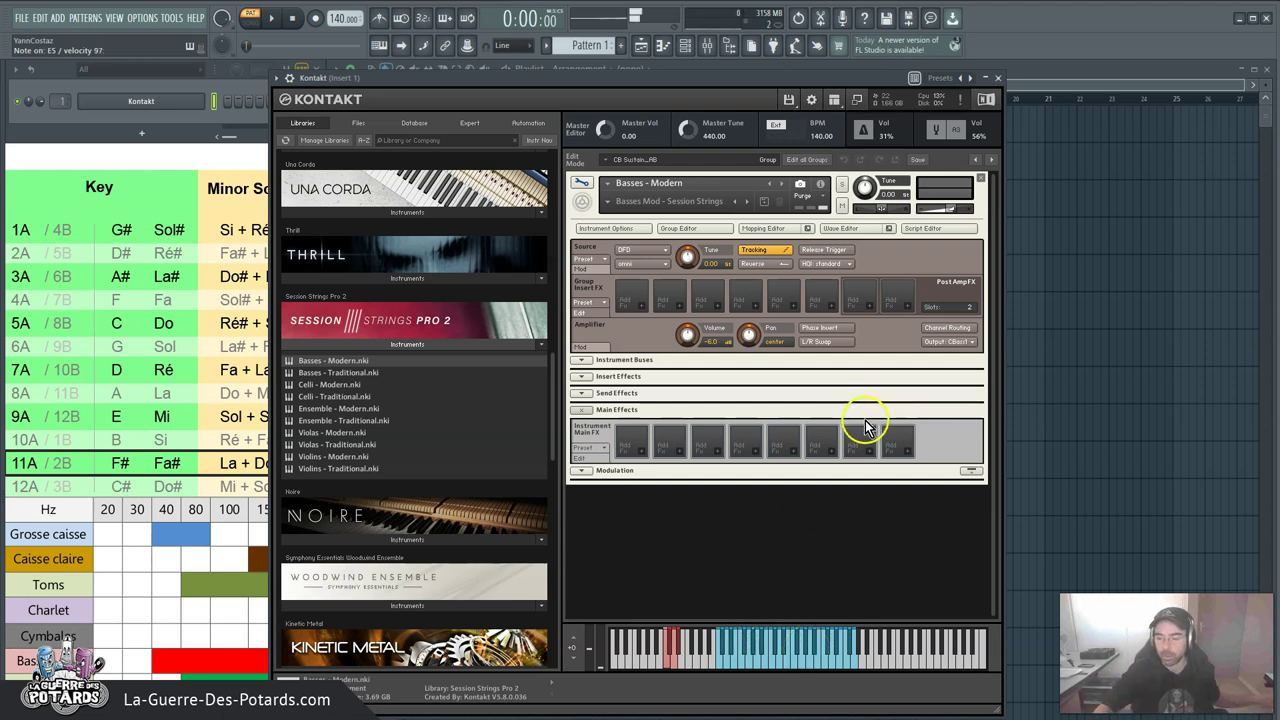
pyautogui.click(792, 656)
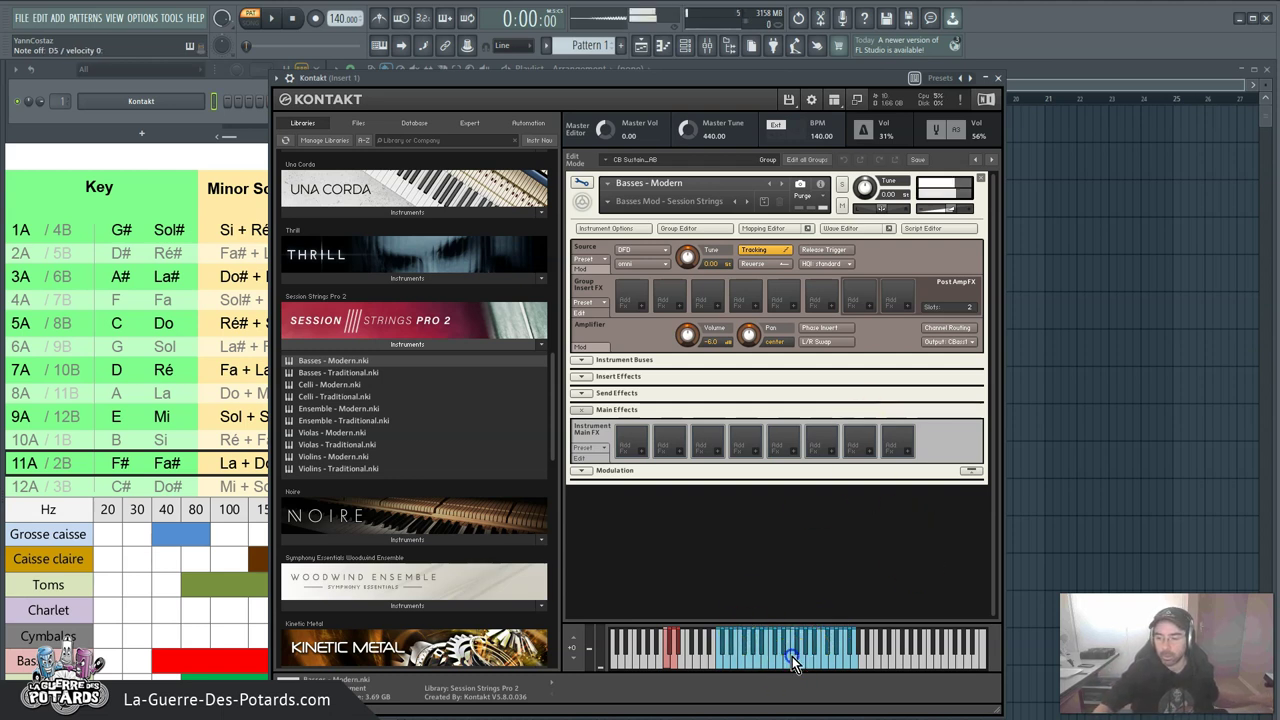
pyautogui.click(580, 189)
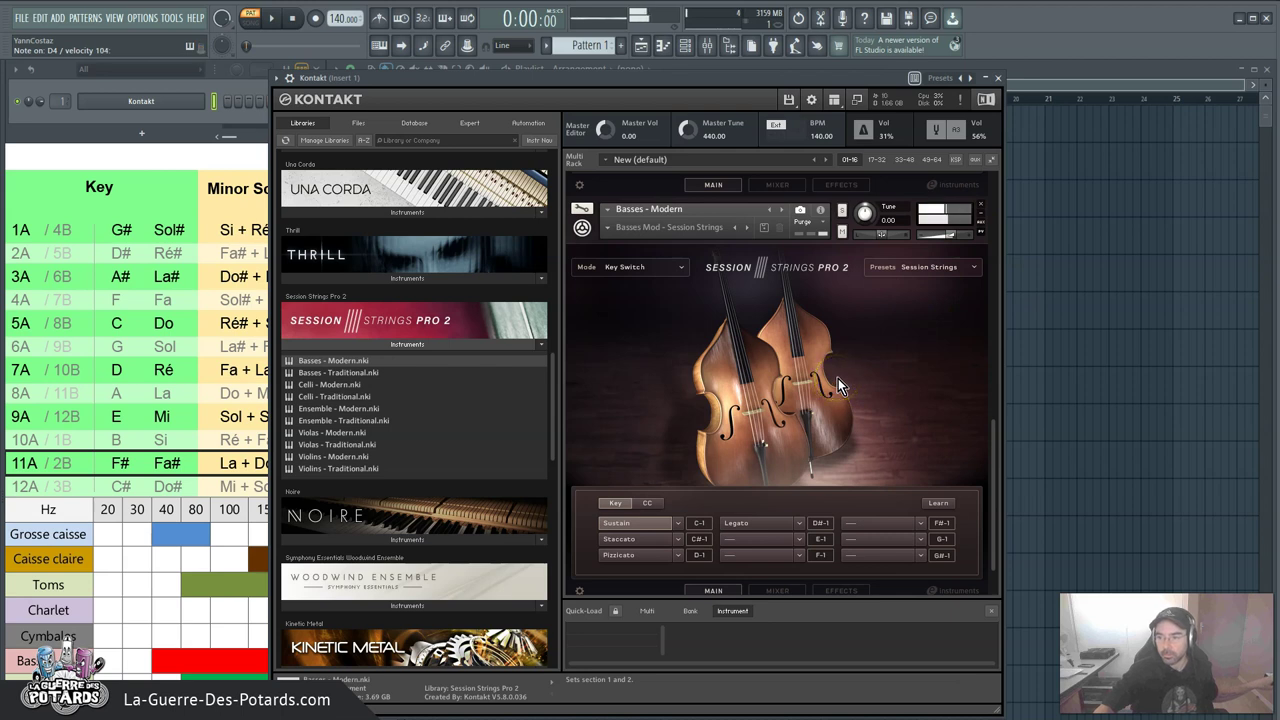
# - Examine the playable key range of Violins - Modern on the keyboard in its edit mode, and return to the multi rack
pyautogui.scroll(5, 838, 378)
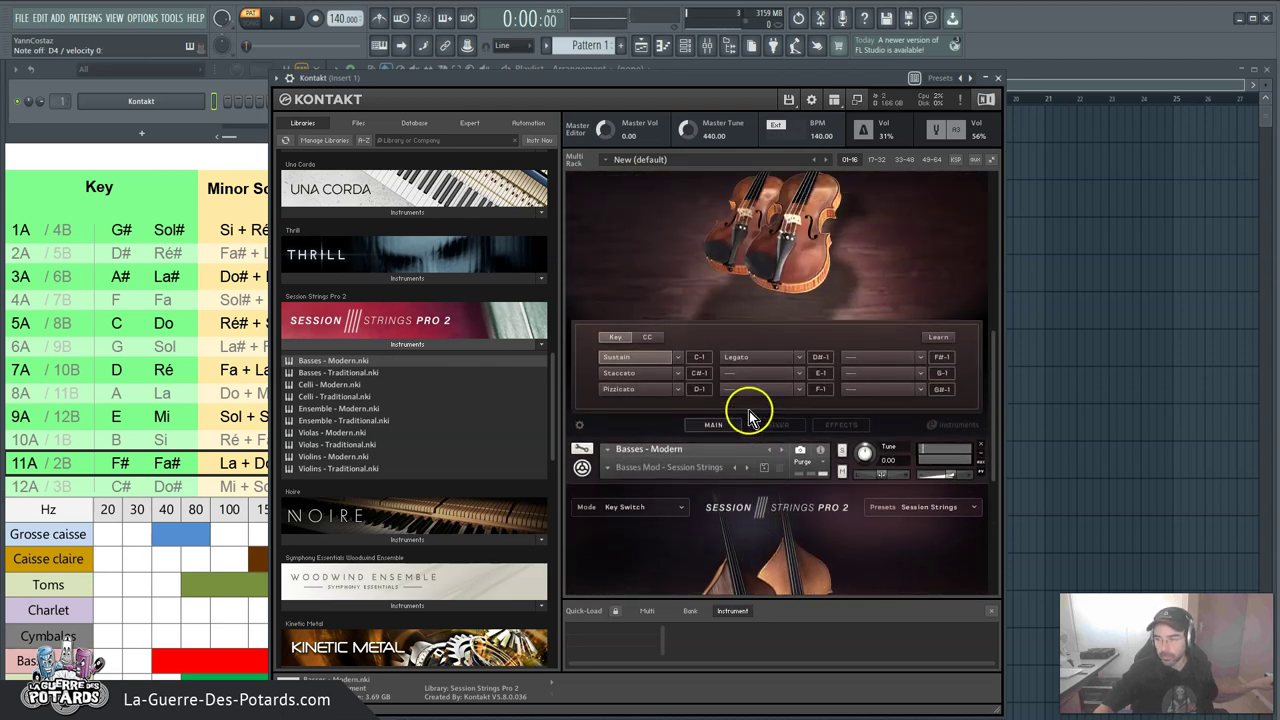
pyautogui.scroll(6, 750, 418)
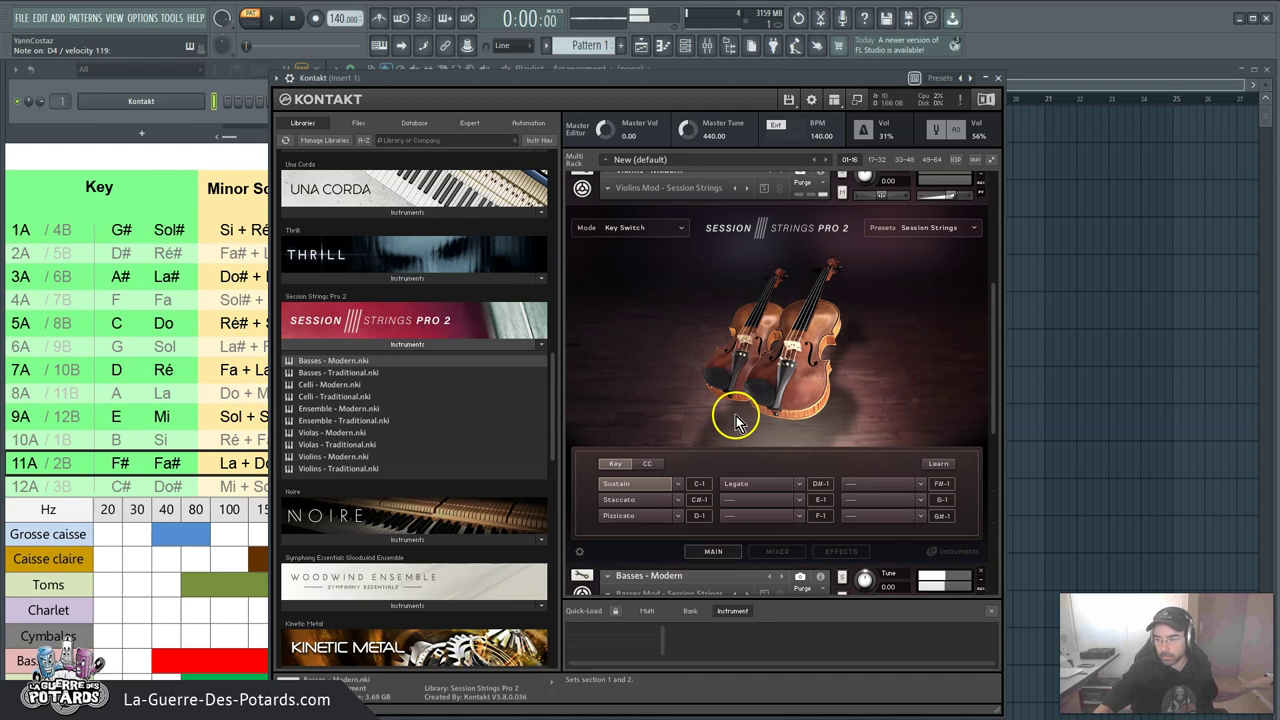
pyautogui.scroll(6, 737, 418)
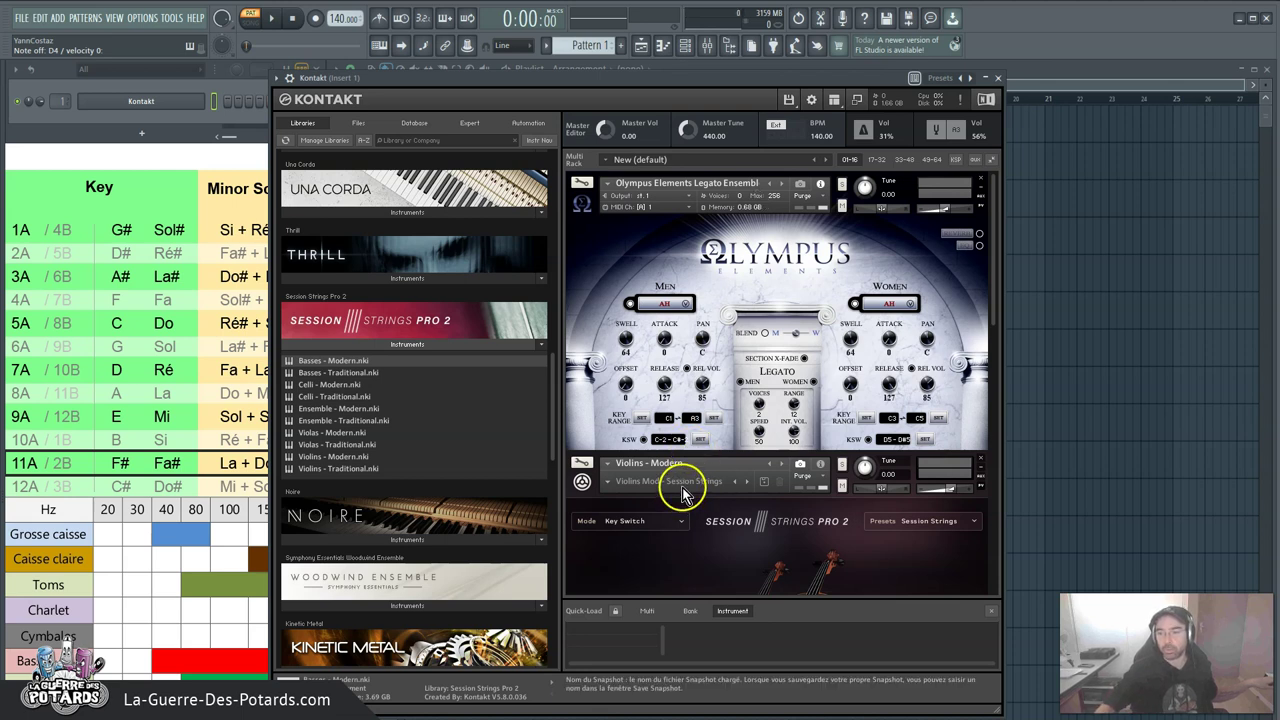
pyautogui.scroll(-1, 690, 490)
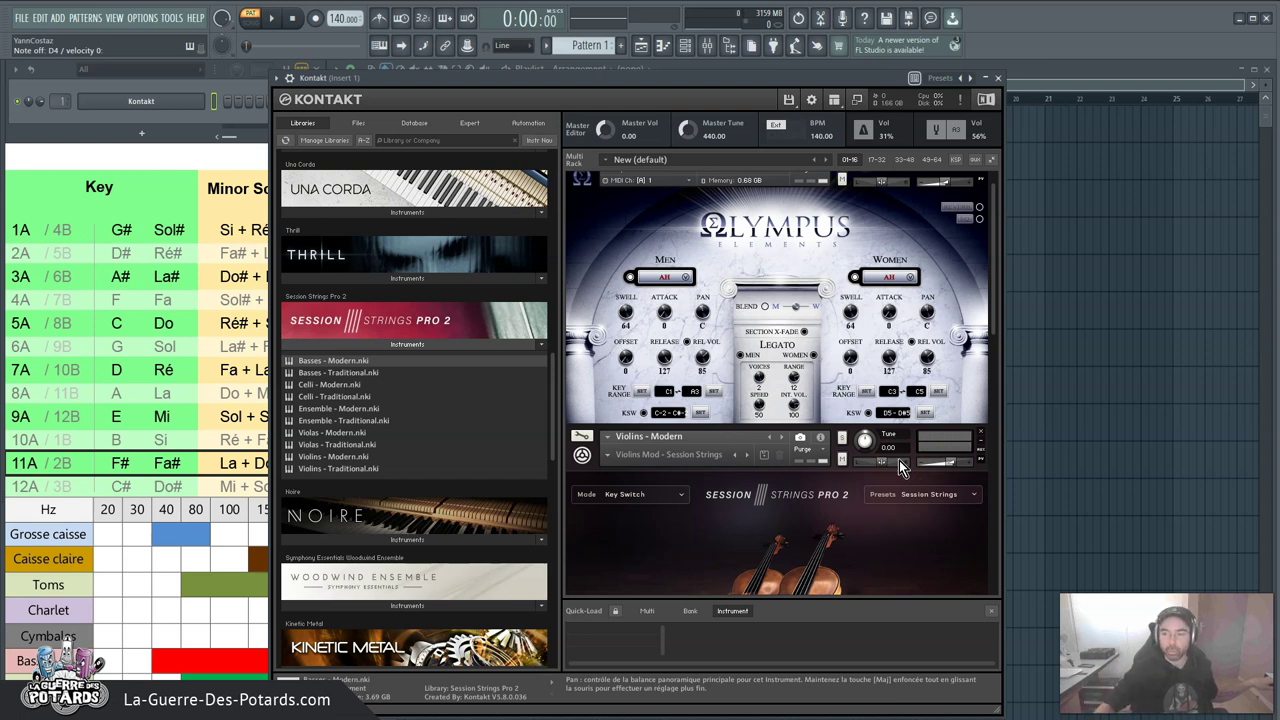
pyautogui.click(883, 462)
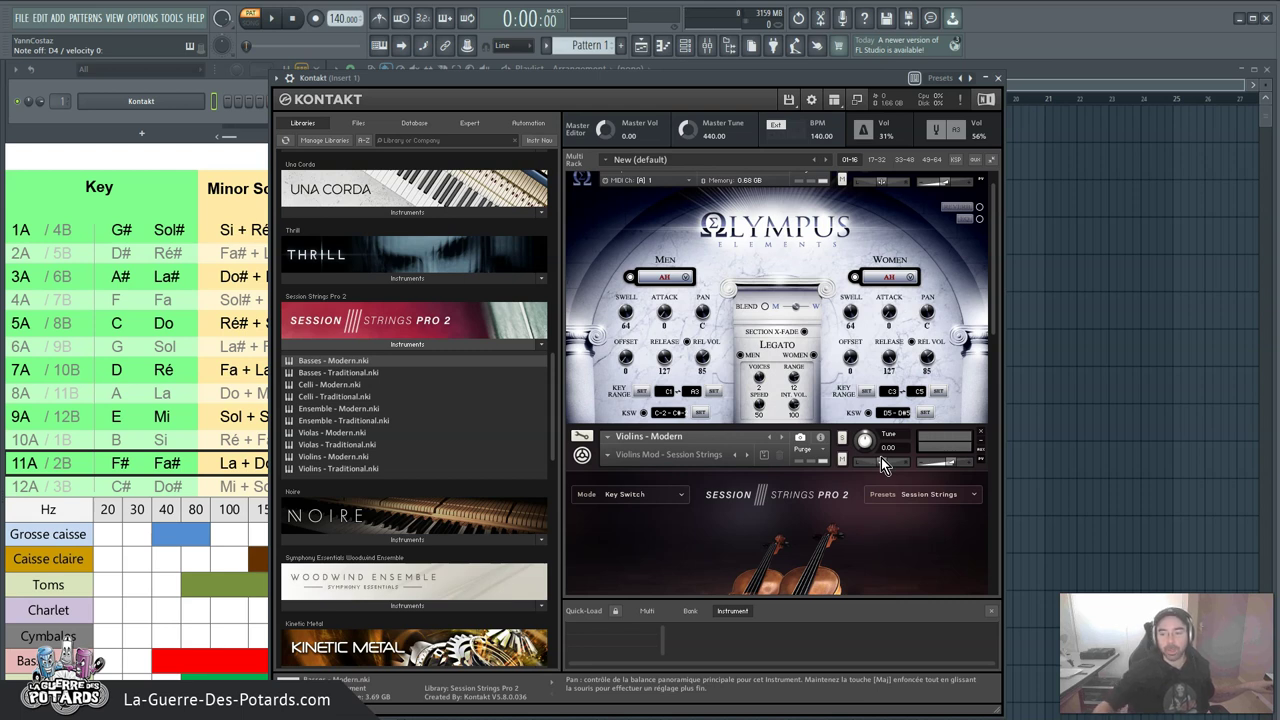
pyautogui.click(580, 441)
pyautogui.click(894, 663)
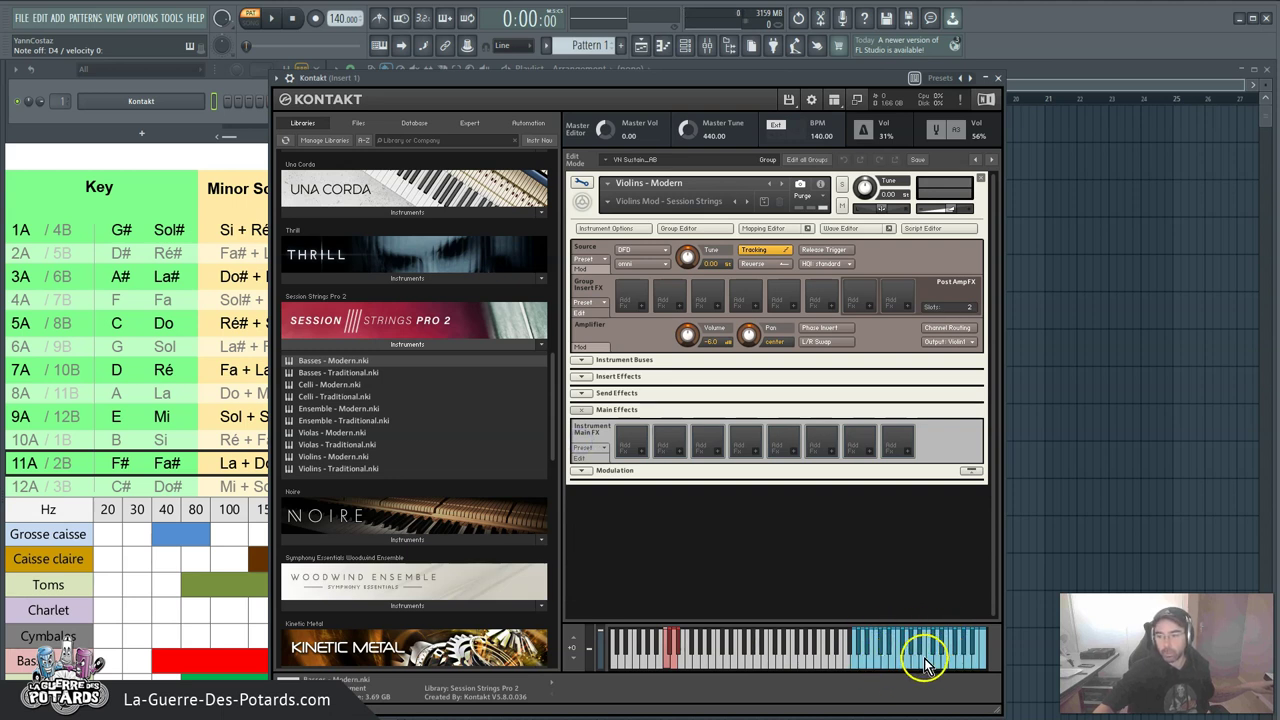
pyautogui.click(899, 662)
pyautogui.click(957, 667)
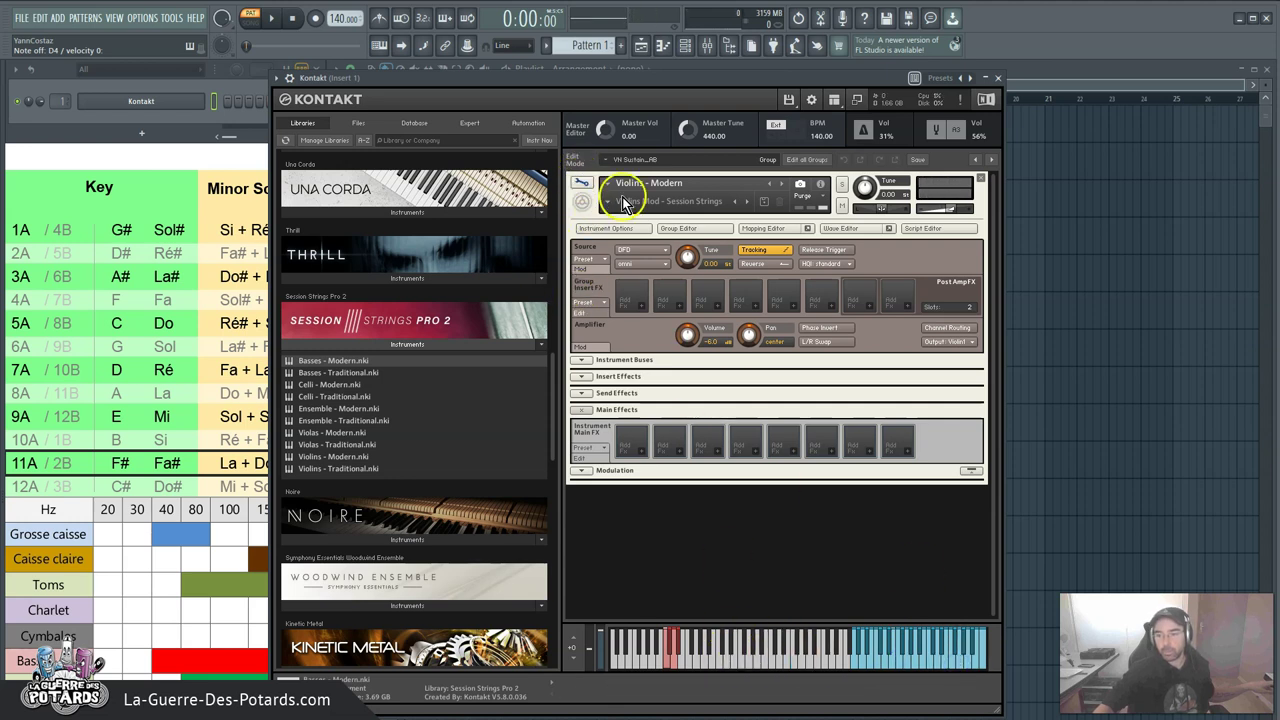
pyautogui.click(580, 188)
pyautogui.scroll(-3, 748, 335)
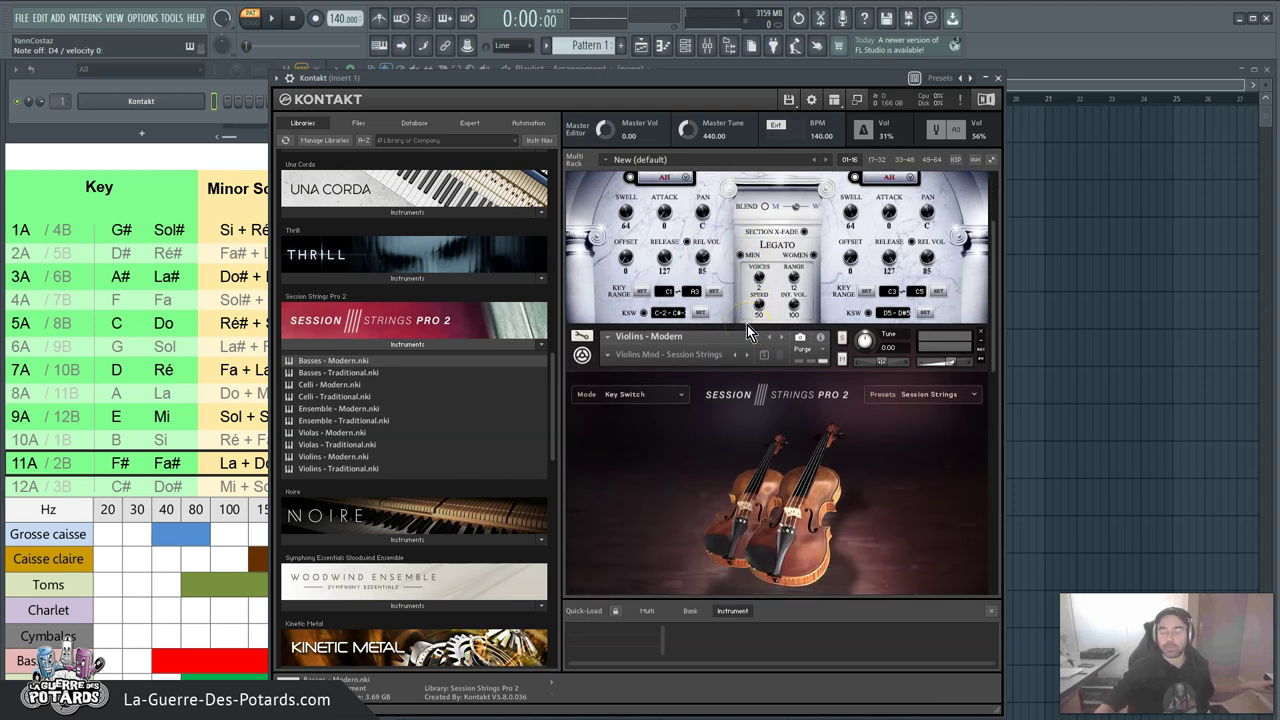
pyautogui.click(747, 326)
pyautogui.scroll(3, 794, 386)
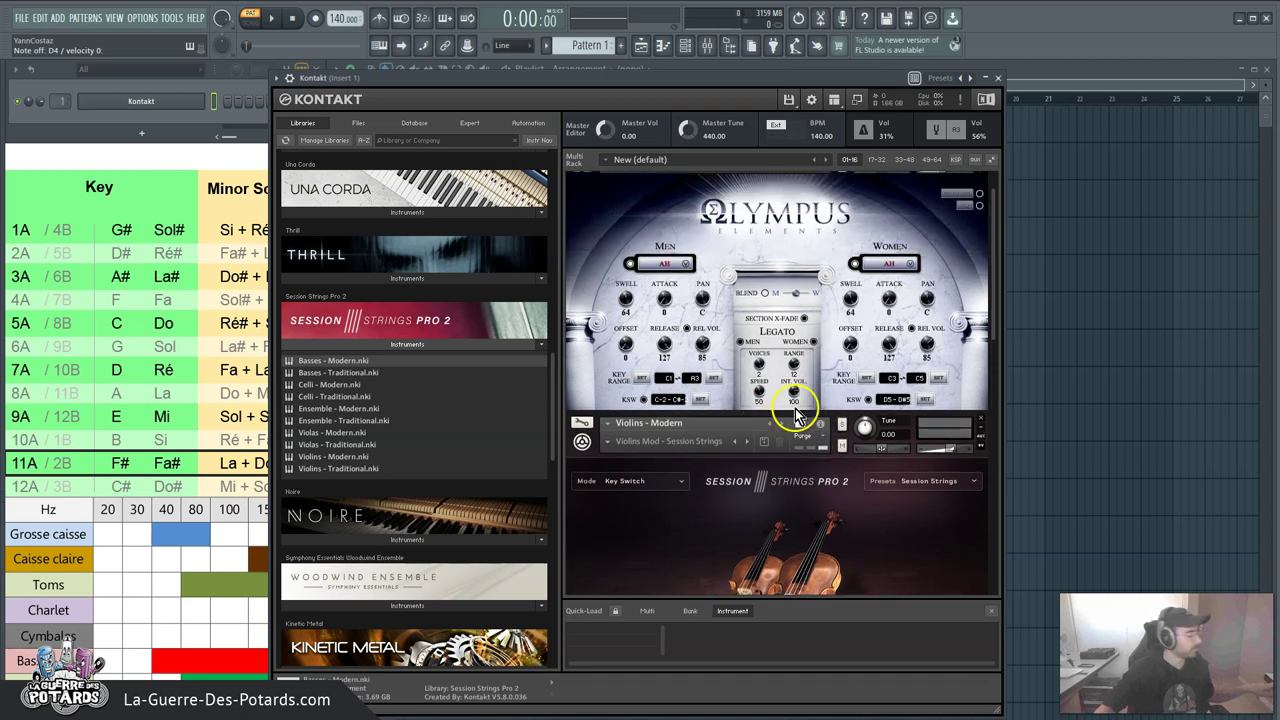
pyautogui.scroll(1, 795, 402)
pyautogui.scroll(-1, 794, 408)
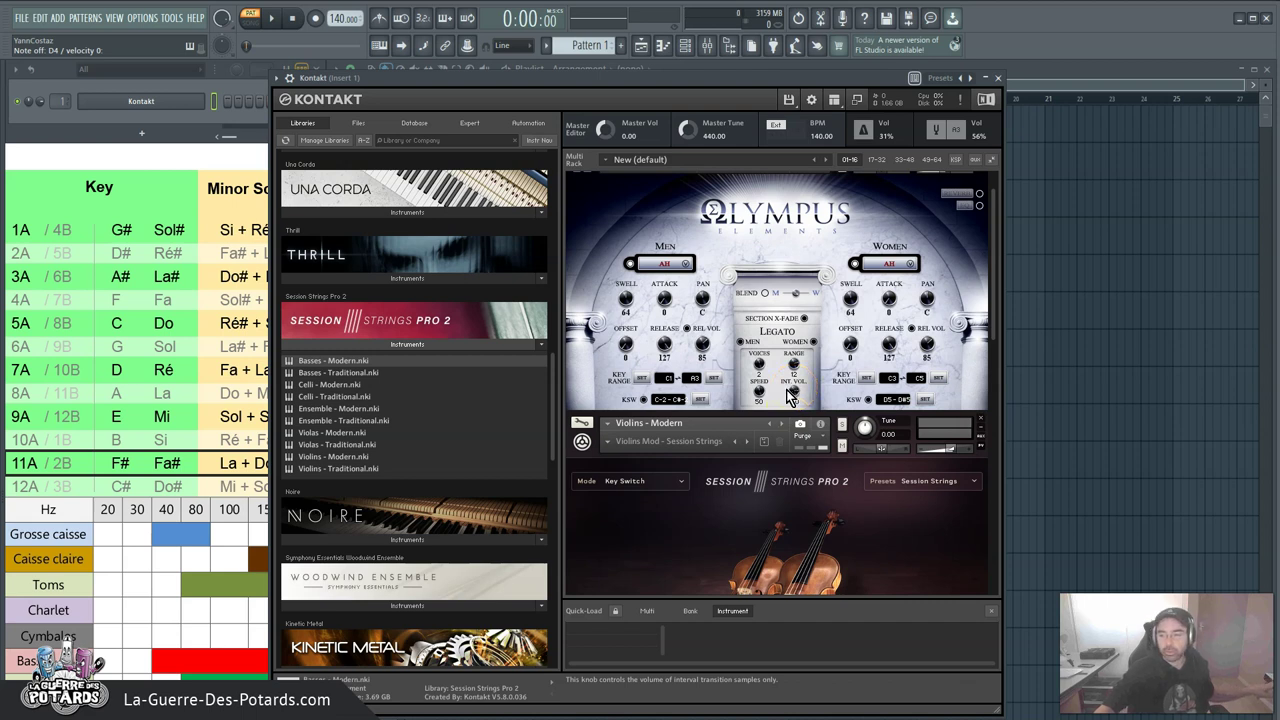
pyautogui.scroll(1, 787, 396)
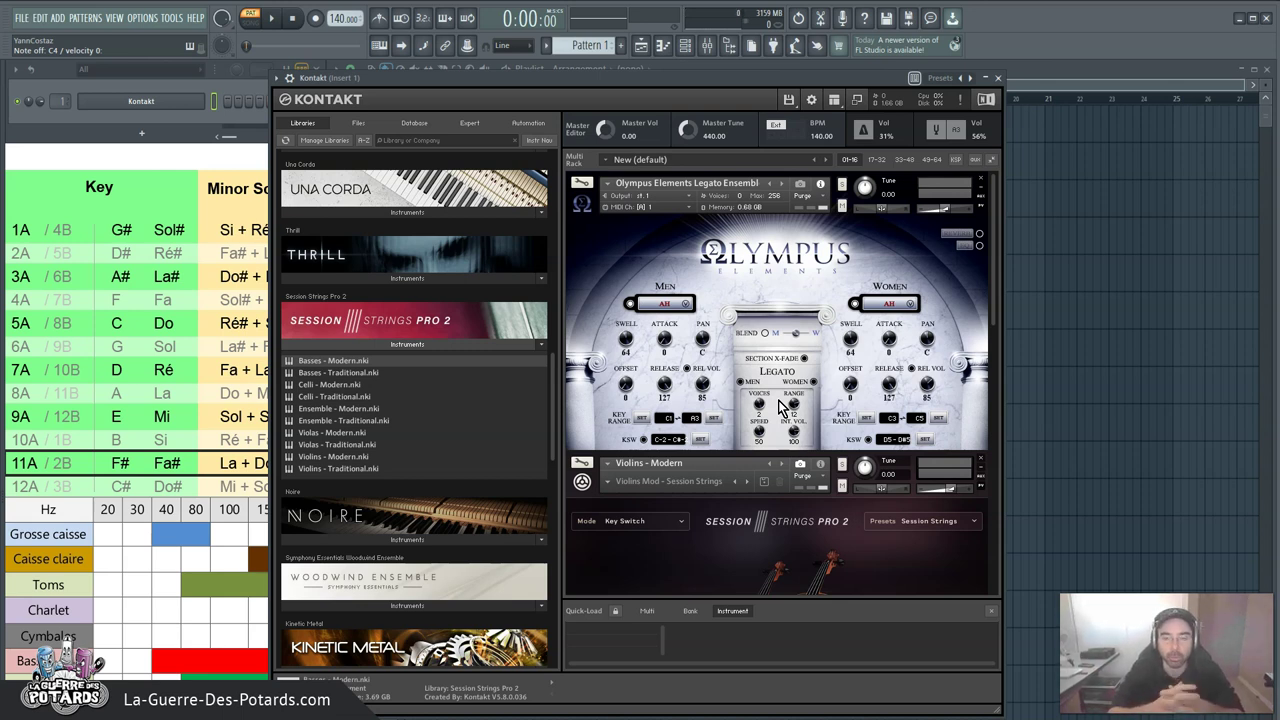
pyautogui.hotkey('alt', 'Tab')
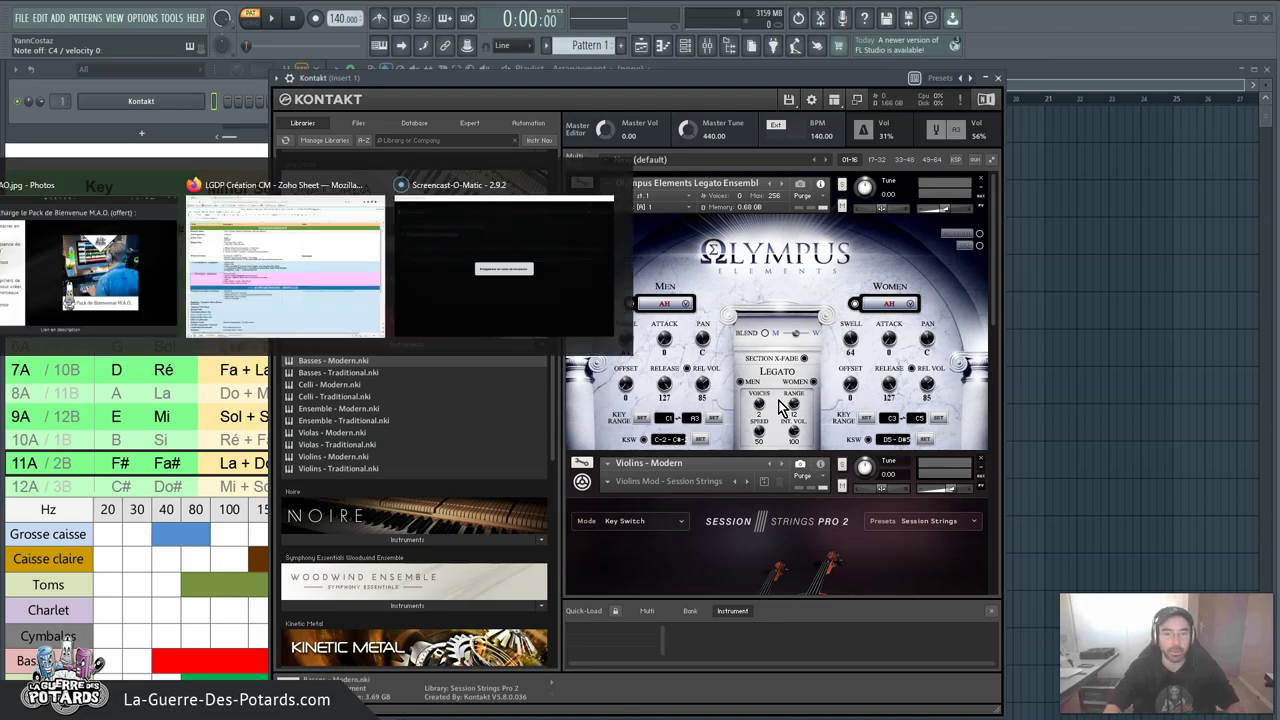